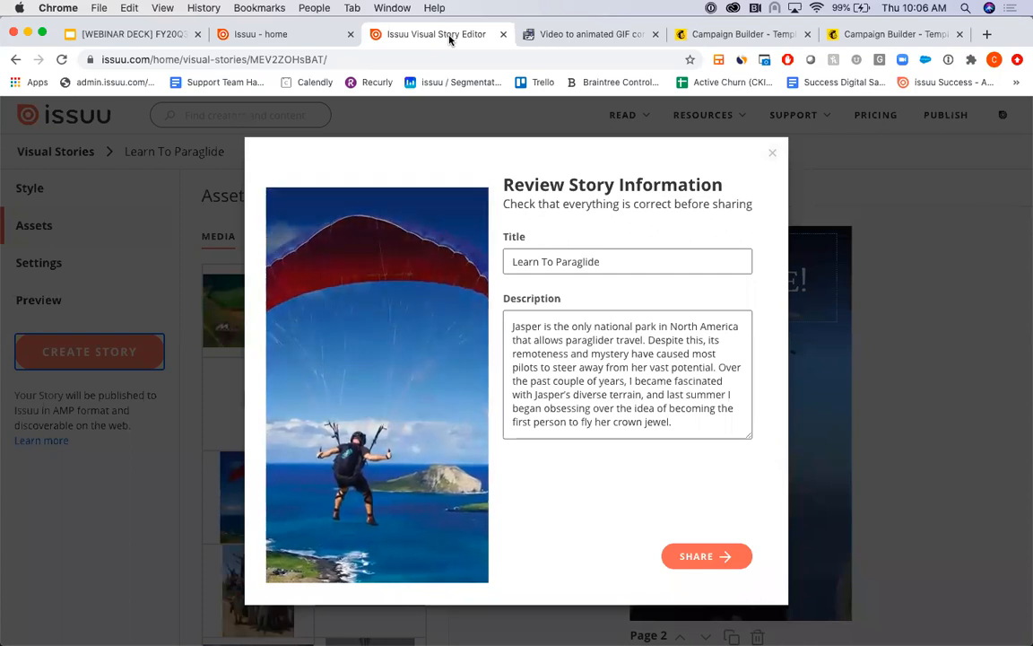
- Share the reviewed Learn To Paraglide visual story and bring up its link, sharing and download options
left_click(278, 34)
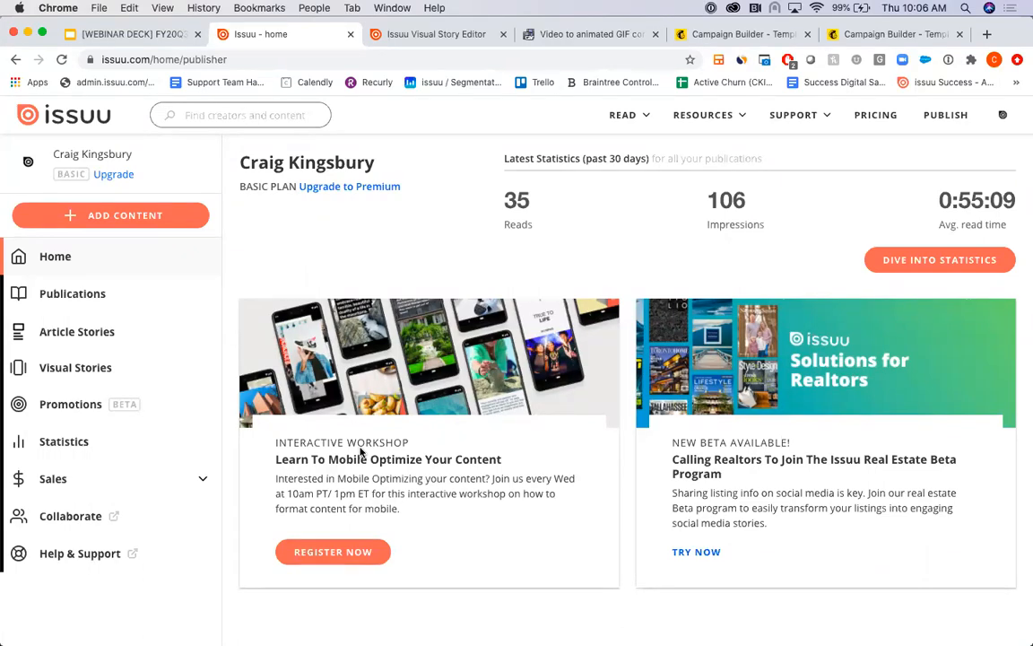
left_click(423, 34)
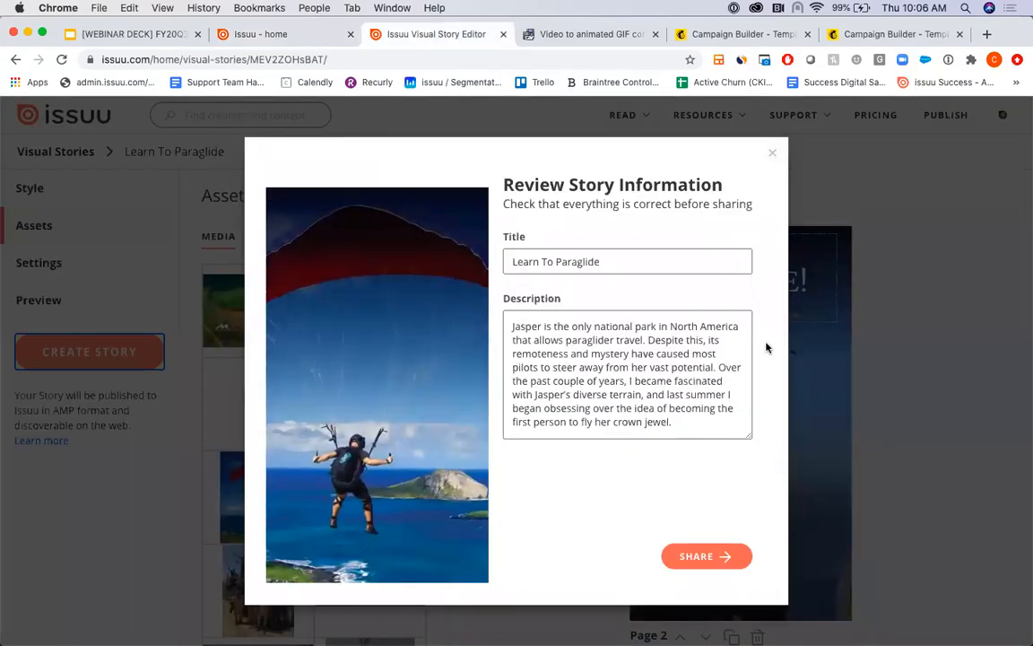
left_click(707, 556)
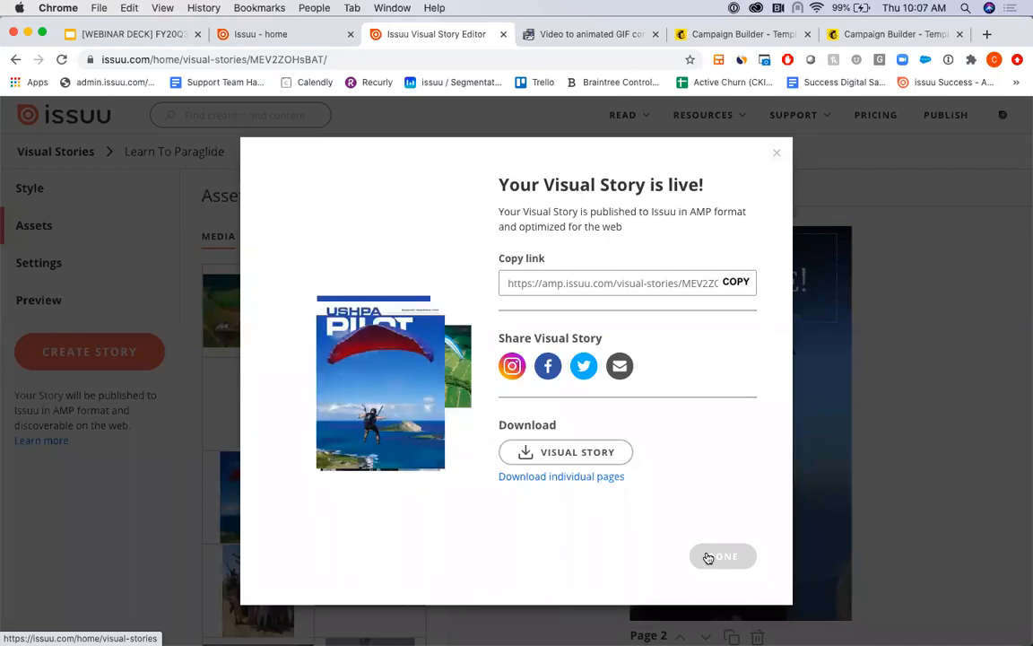
left_click(575, 459)
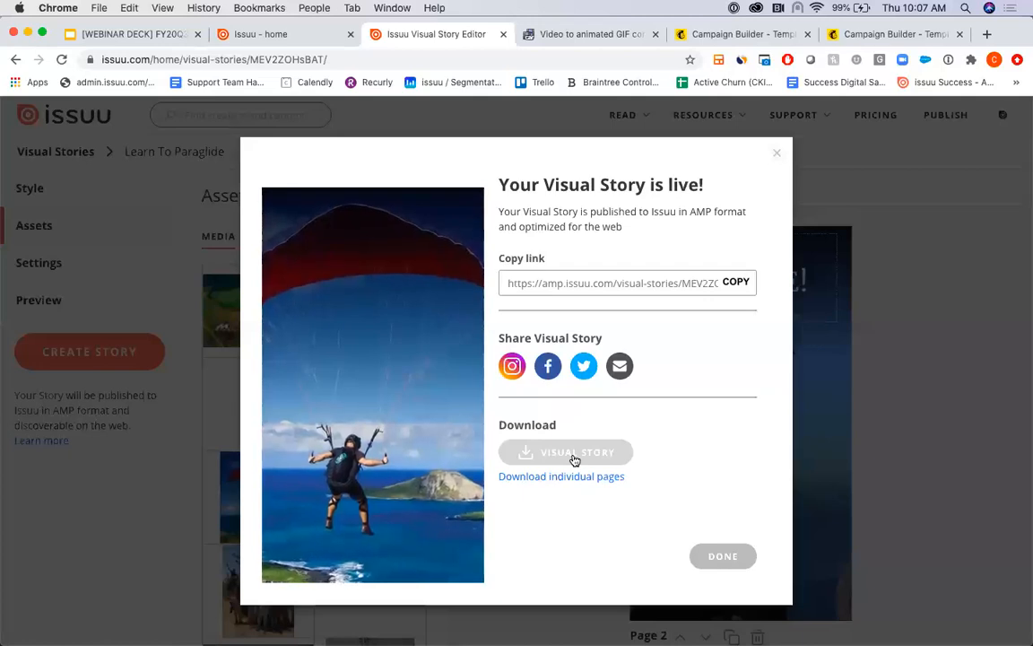
- Switch to the ezgif Video to GIF converter and upload Learn To Paraglide.mp4 from the Downloads folder
left_click(575, 34)
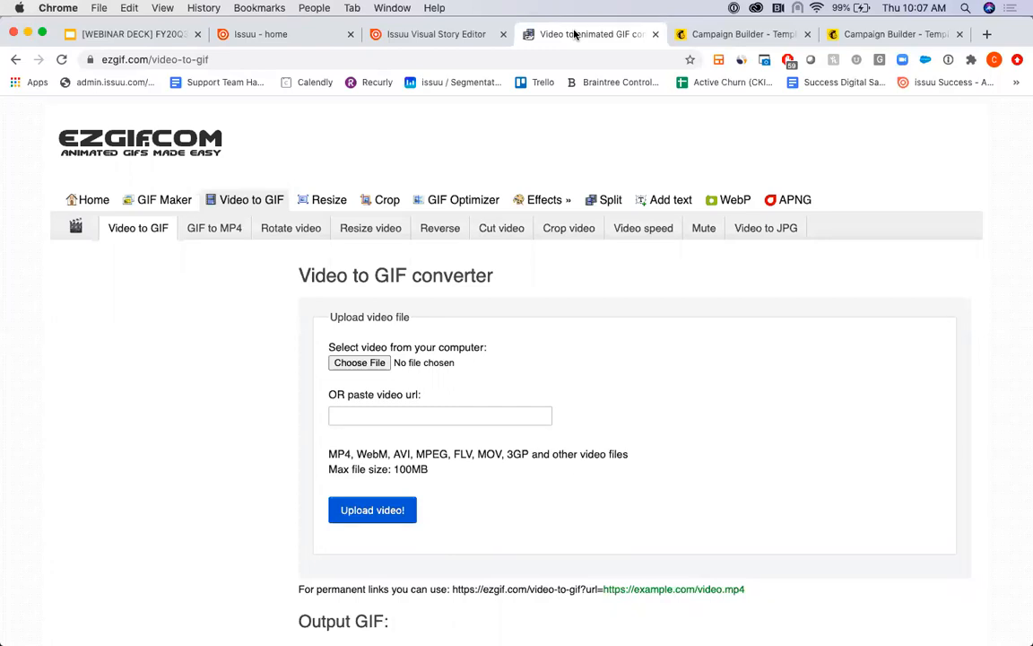
scroll(606, 180, "down", 1)
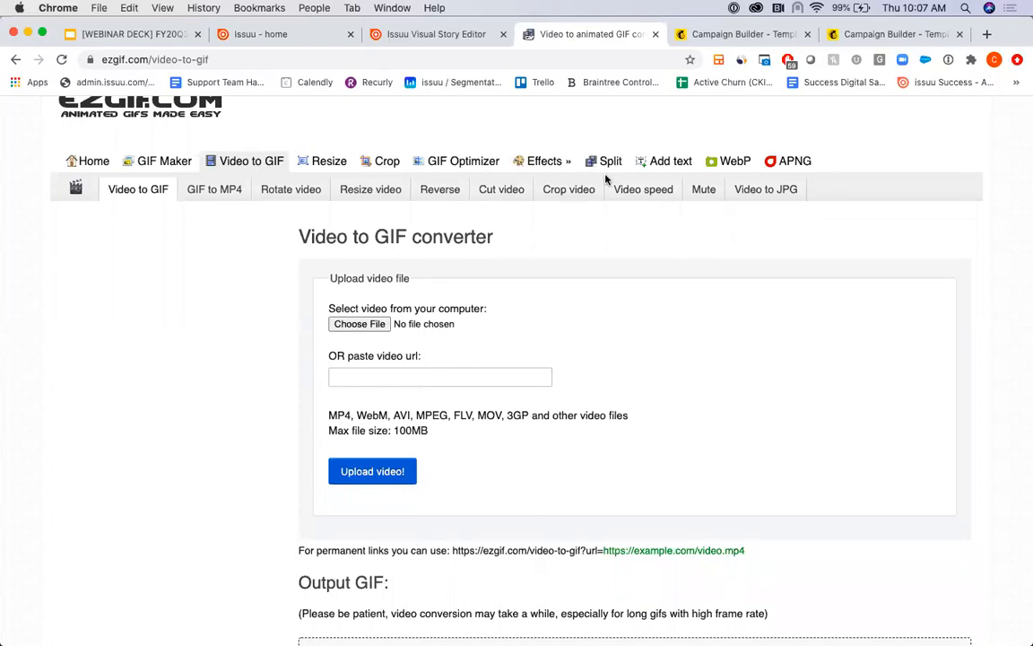
left_click(376, 331)
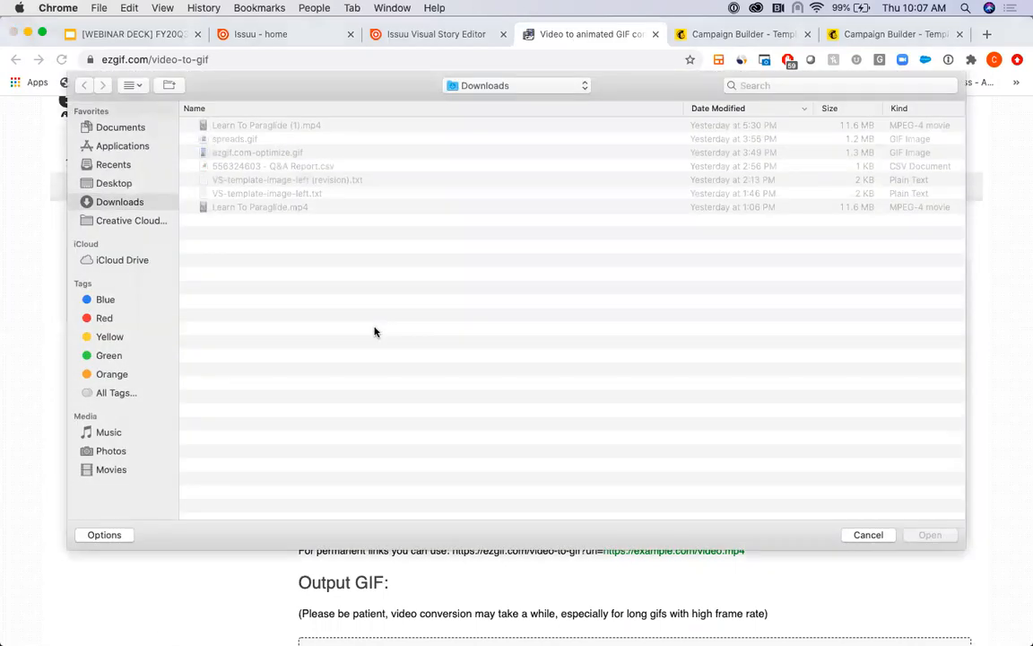
left_click(265, 207)
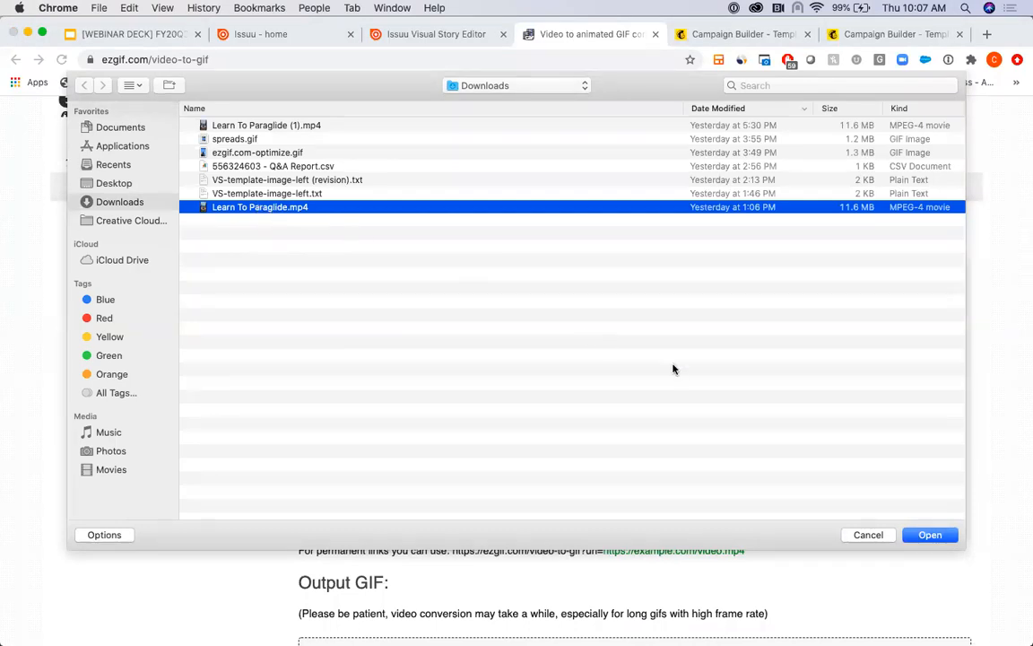
left_click(930, 536)
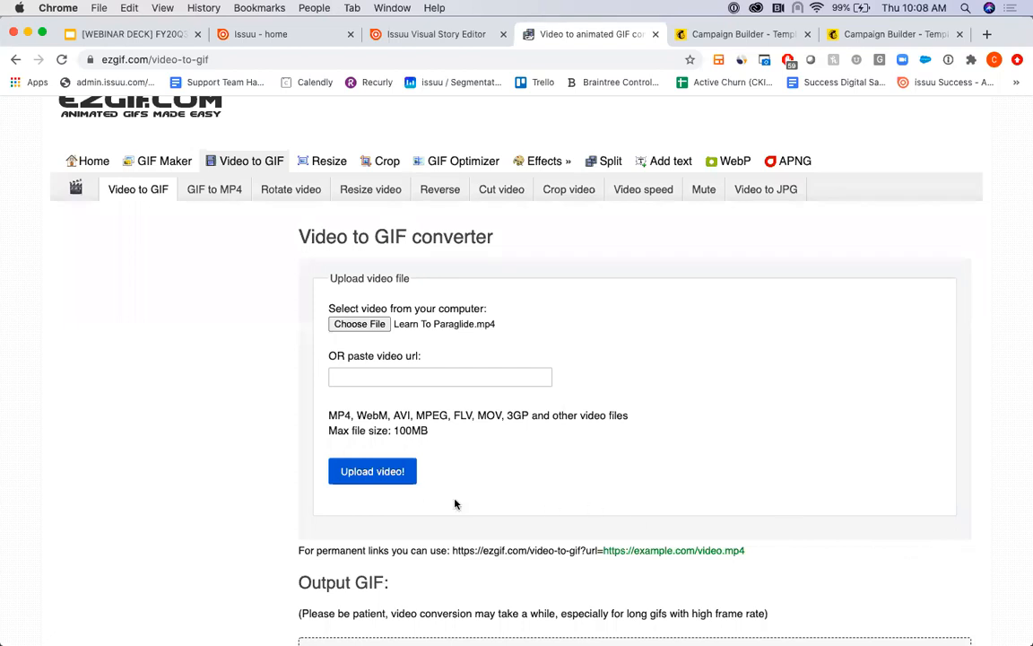
left_click(365, 475)
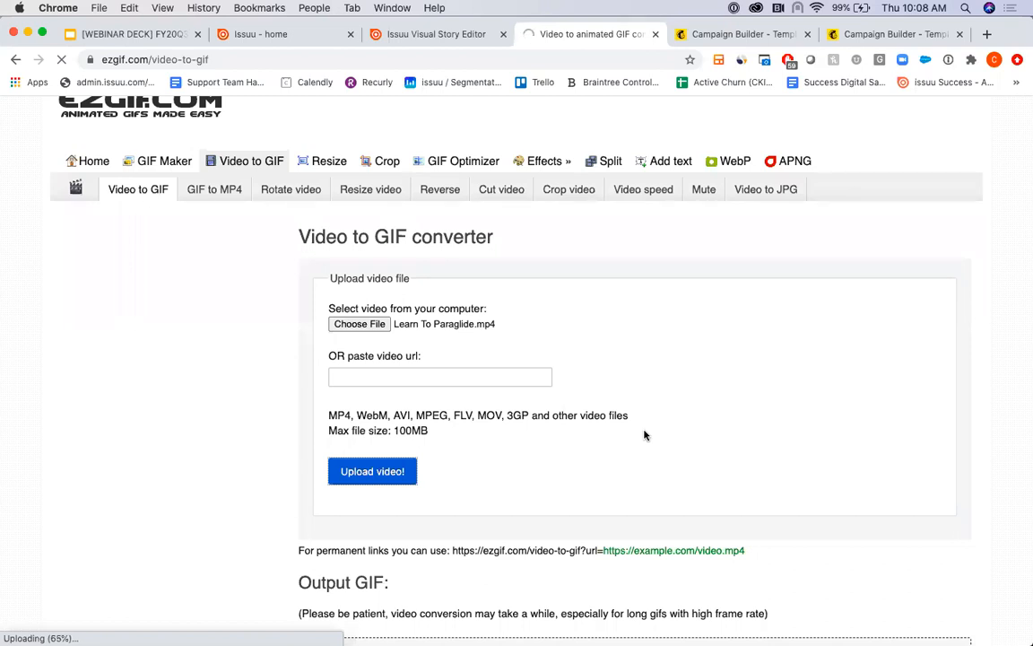
- Play the uploaded video's preview and set the end time for the GIF to 15 seconds
scroll(644, 435, "down", 5)
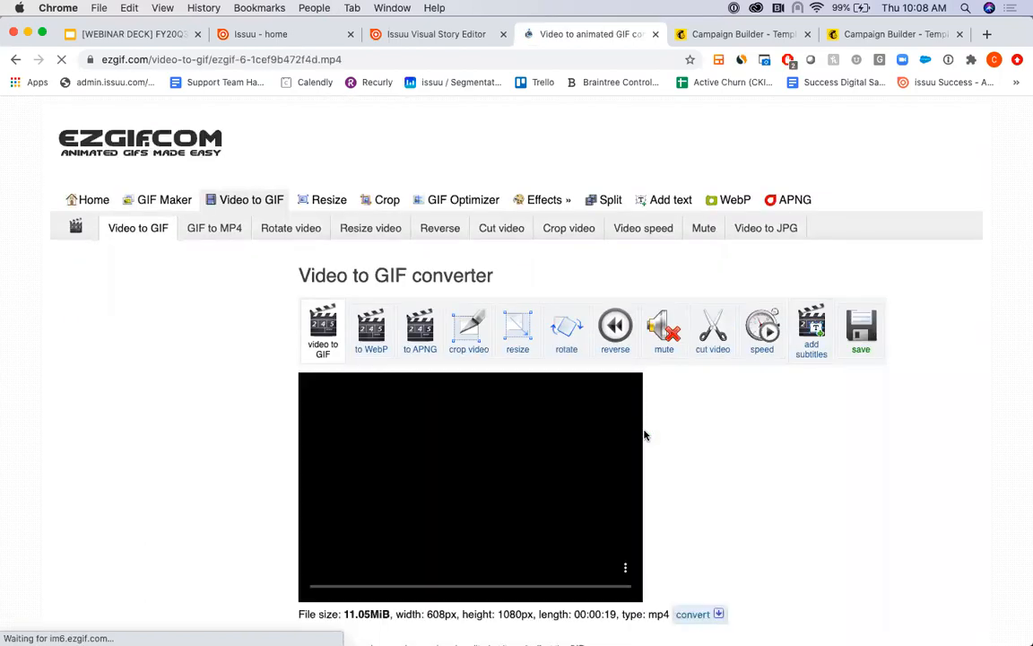
scroll(715, 437, "down", 2)
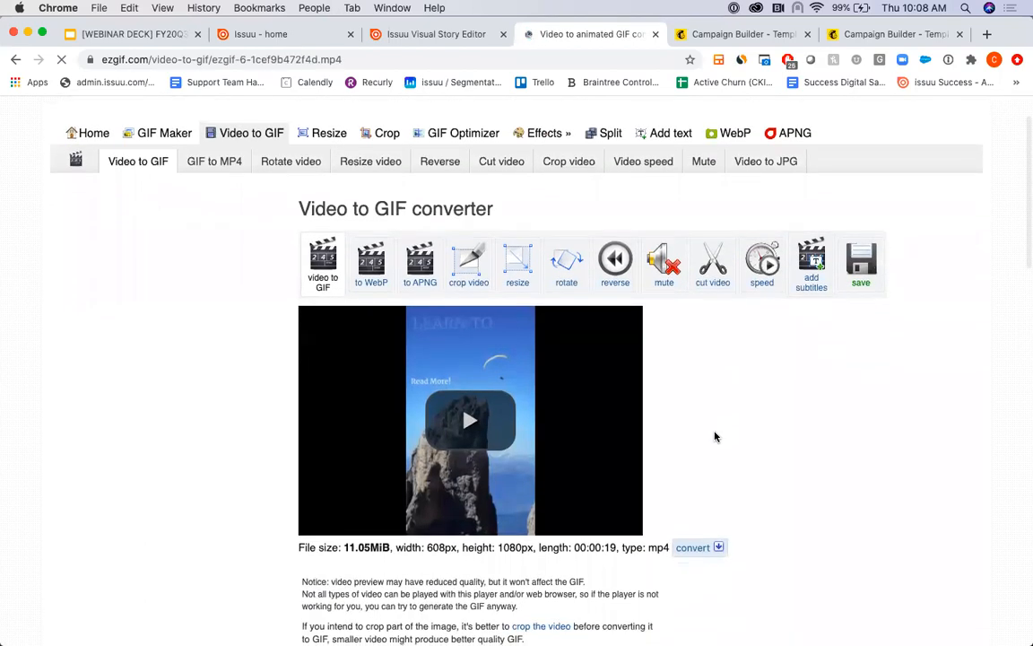
scroll(715, 436, "down", 2)
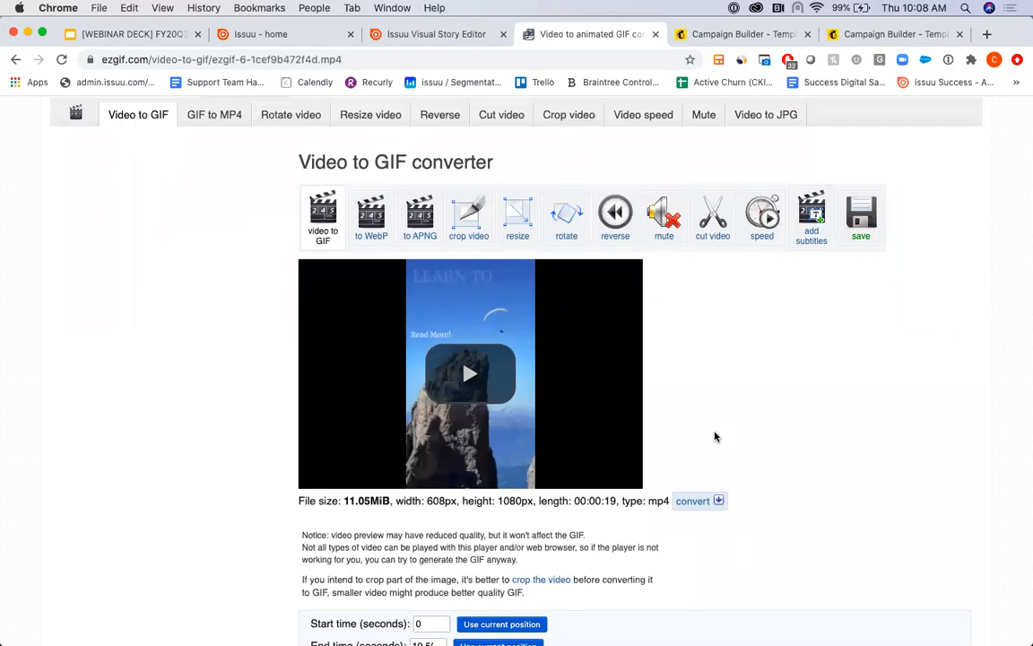
left_click(472, 372)
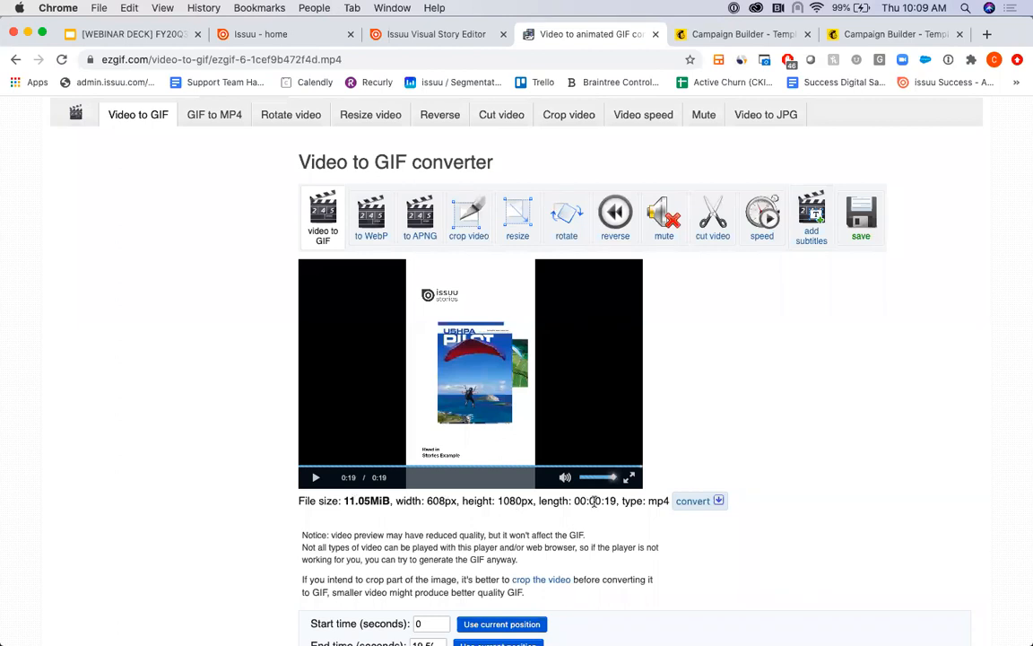
left_click(316, 480)
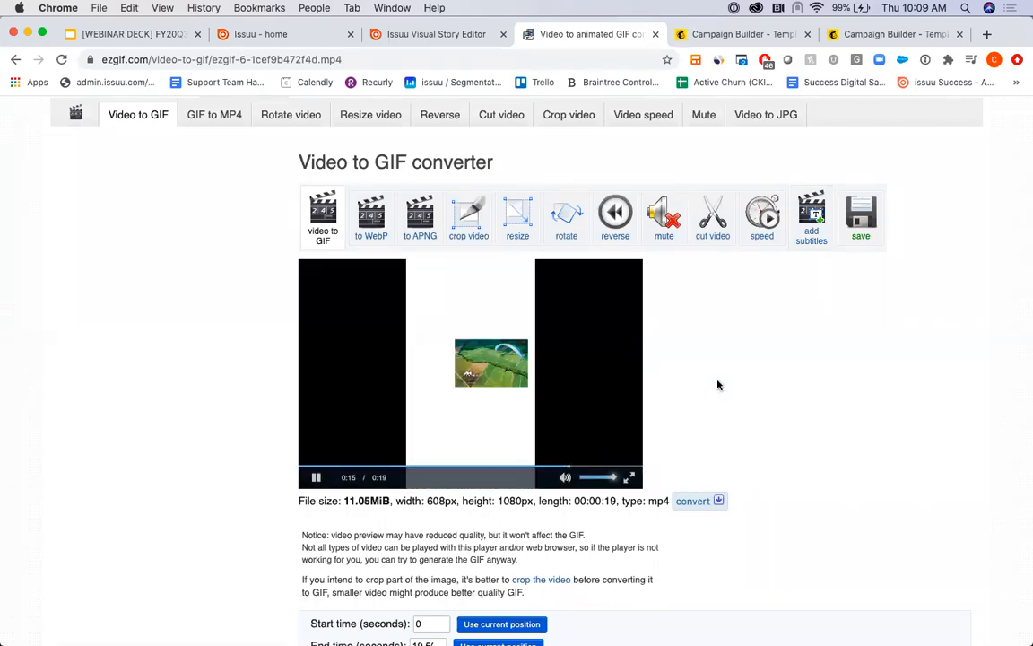
scroll(717, 385, "down", 4)
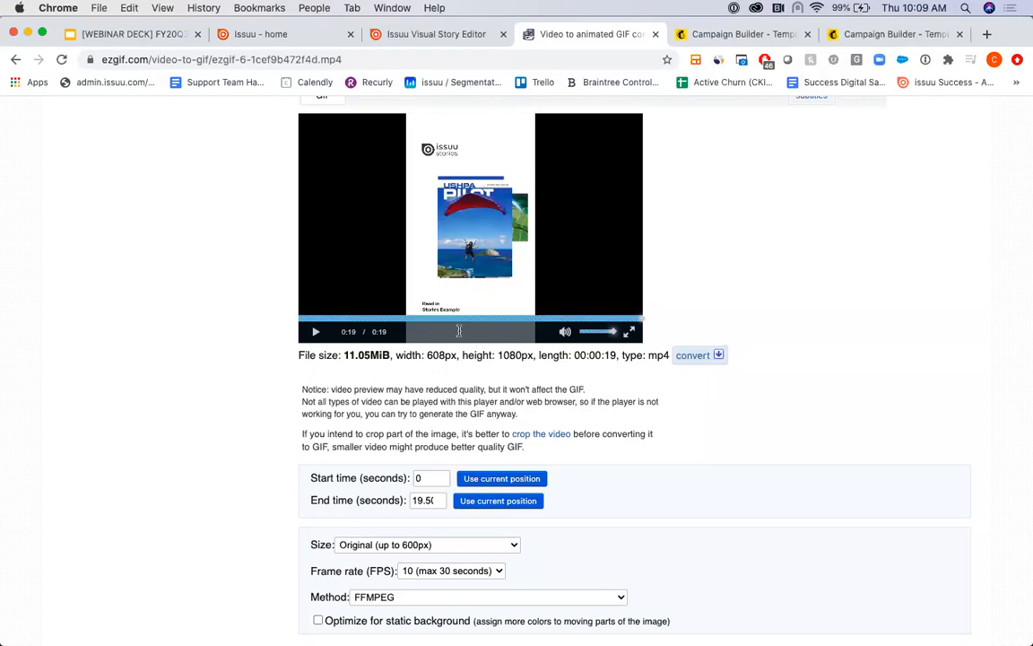
left_click(421, 499)
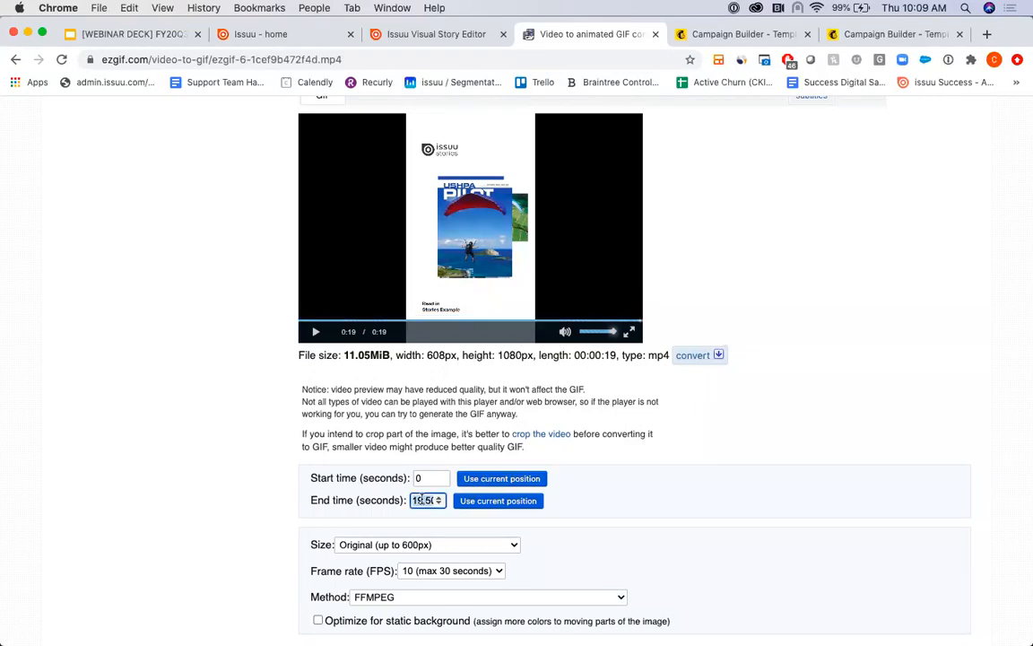
type("15")
- Set the GIF size to AUTOx320 with a frame rate of 10 FPS and enable optimization for static background
scroll(658, 477, "down", 5)
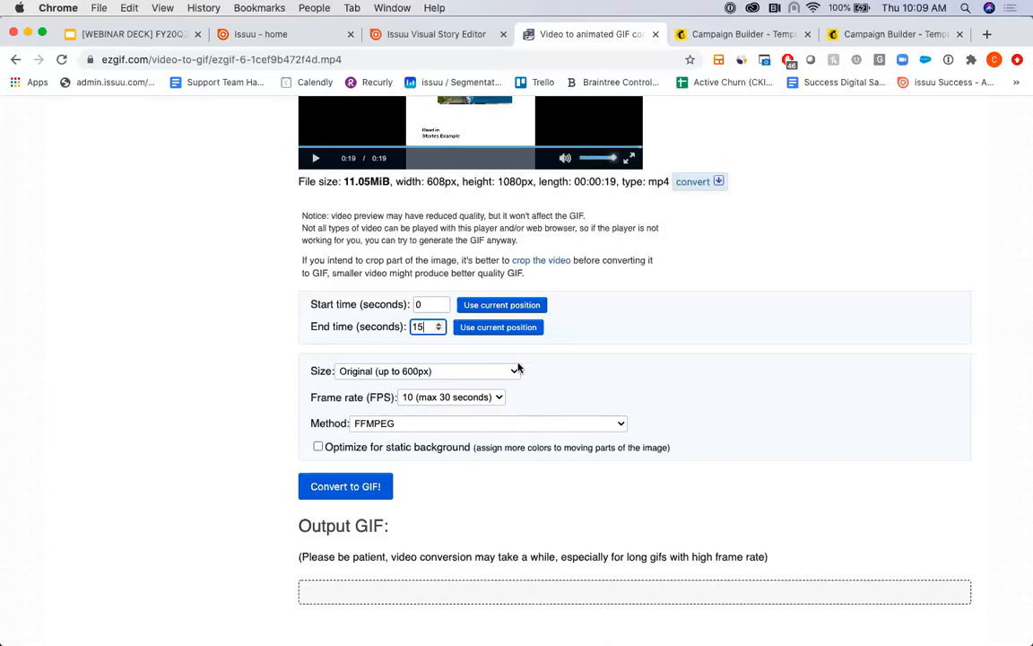
left_click(484, 372)
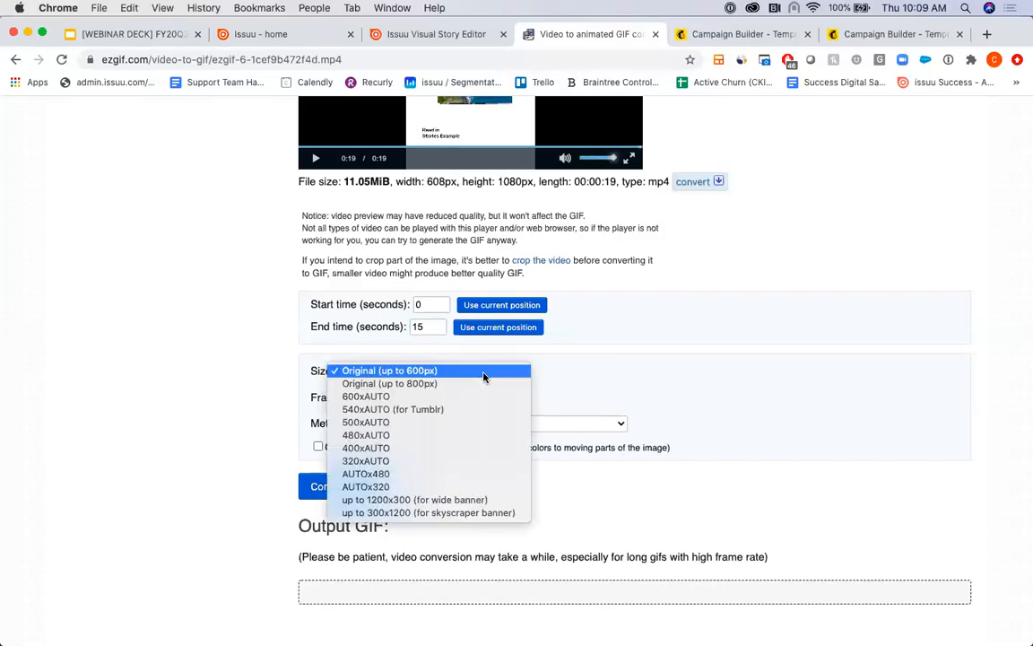
left_click(391, 487)
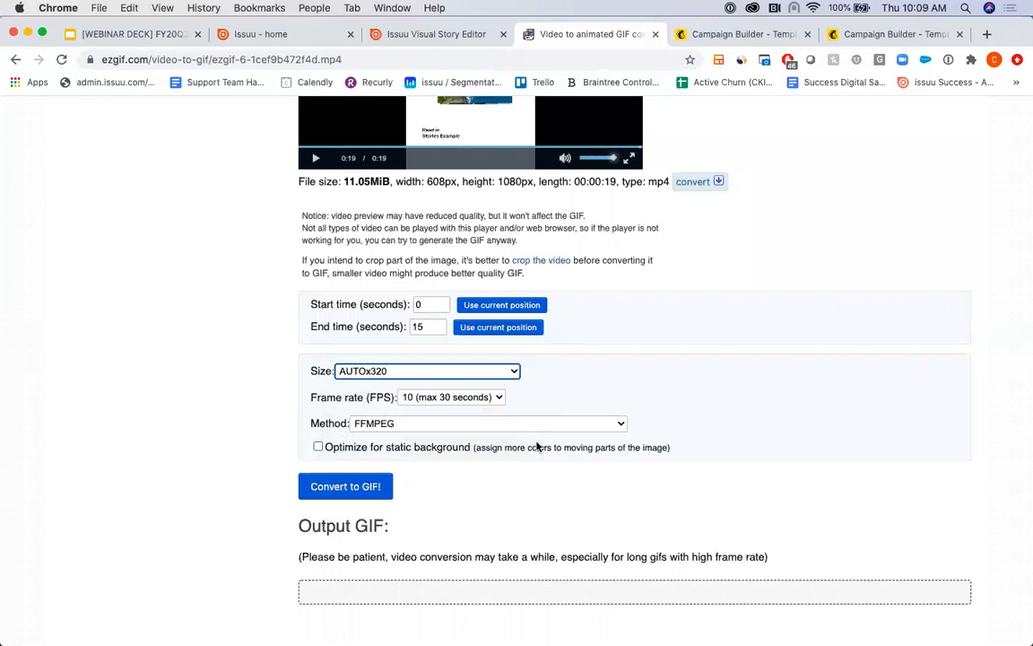
left_click(438, 399)
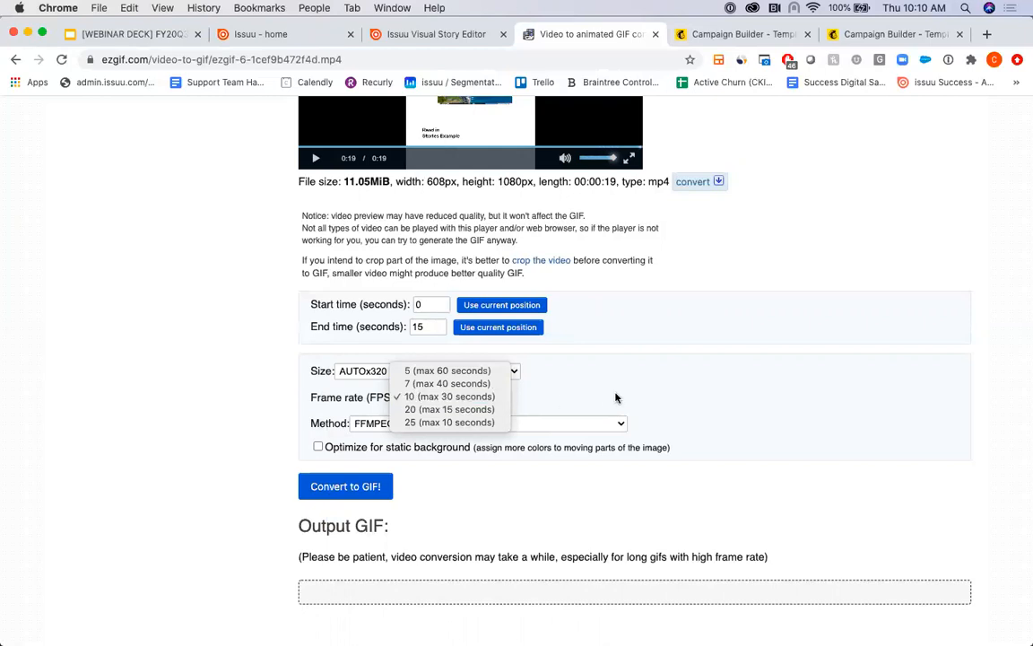
left_click(435, 398)
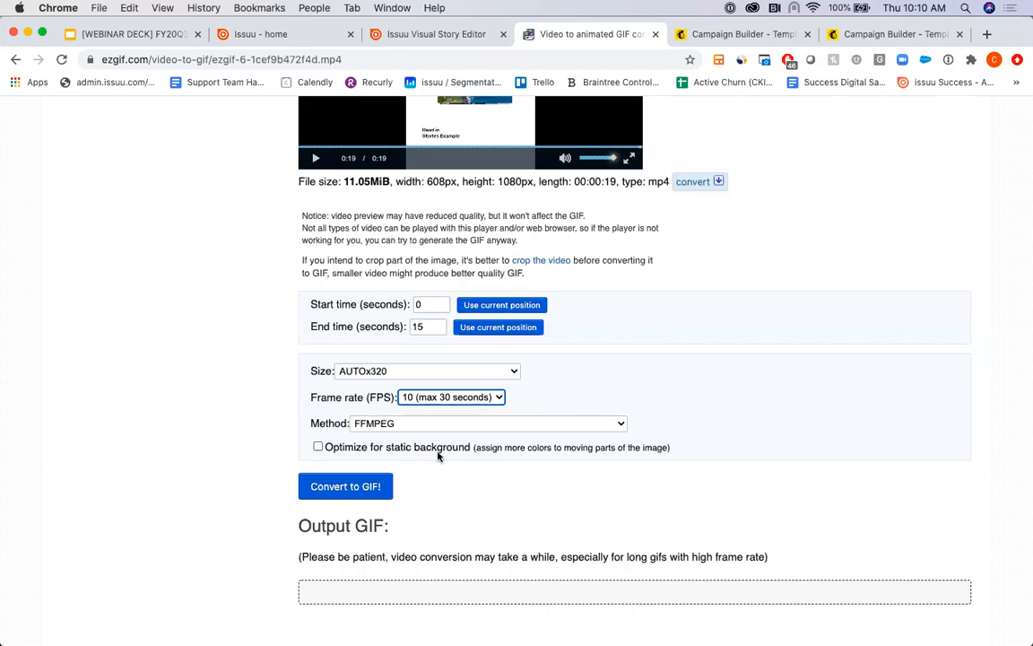
left_click(318, 446)
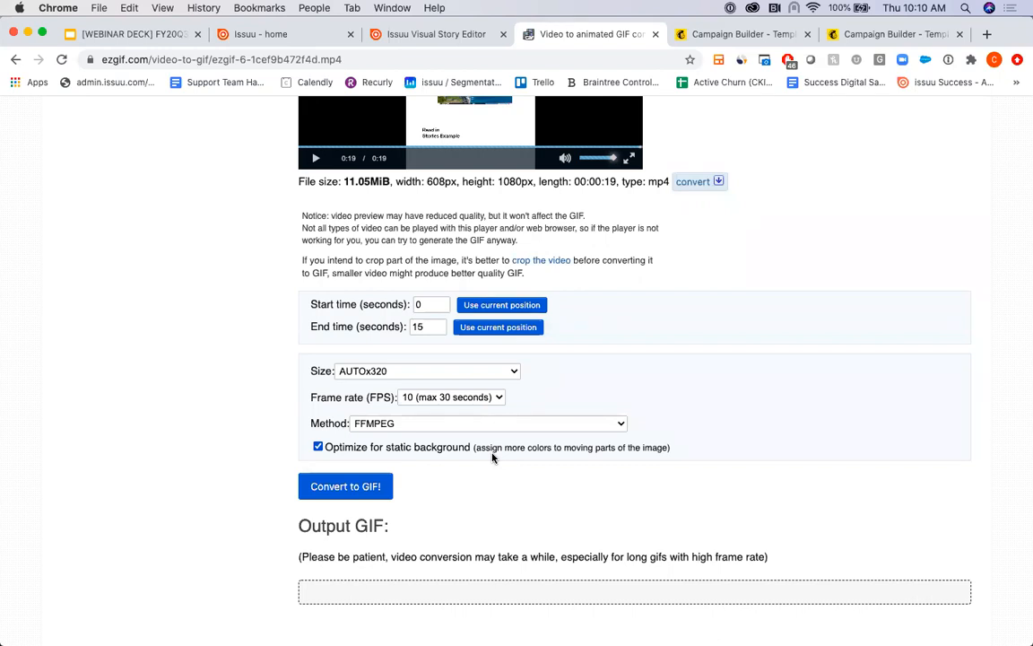
- Convert the video to a GIF with the chosen settings and check the output GIF's file size
scroll(492, 458, "down", 2)
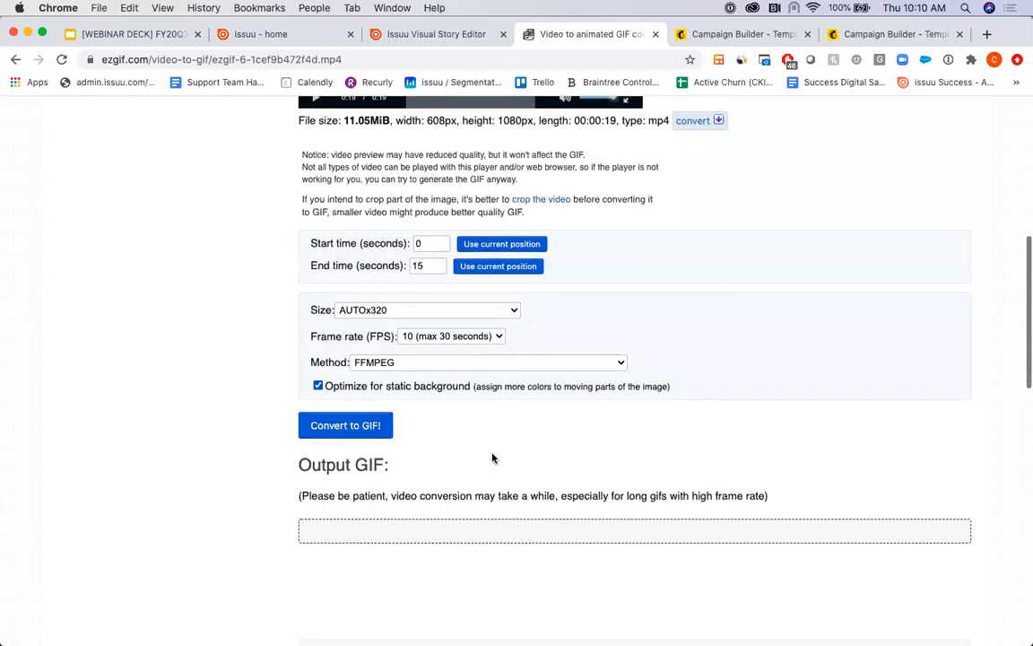
left_click(356, 428)
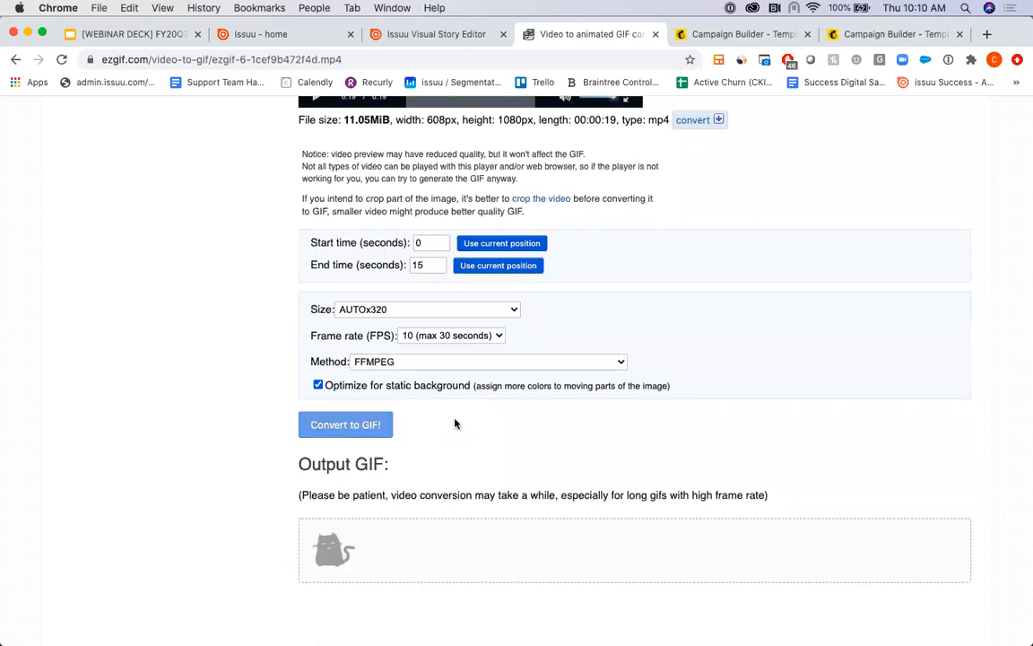
scroll(454, 422, "down", 5)
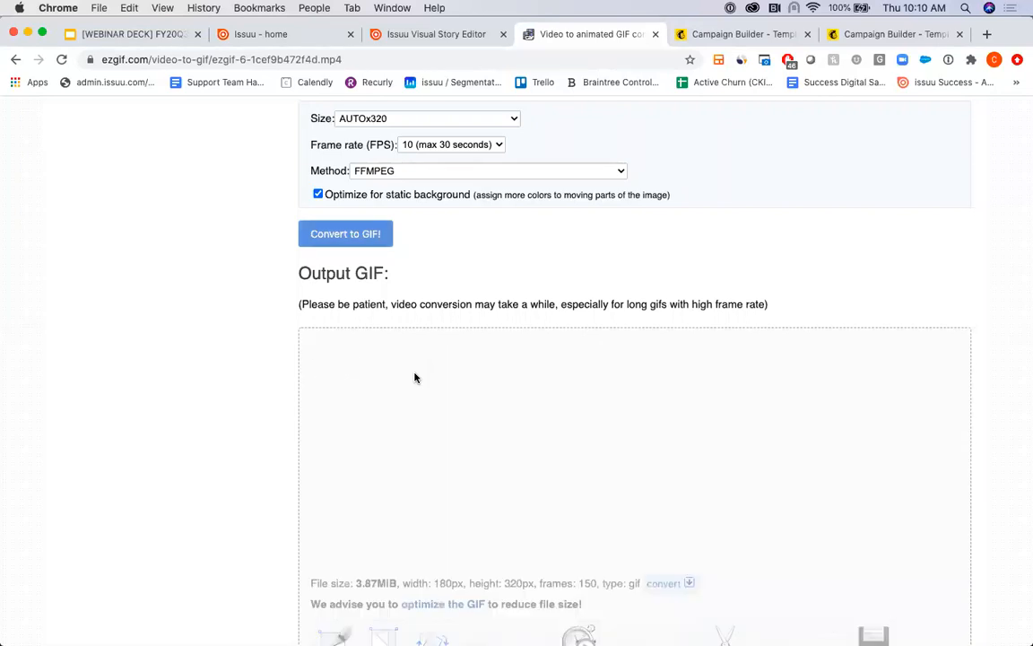
scroll(414, 377, "down", 4)
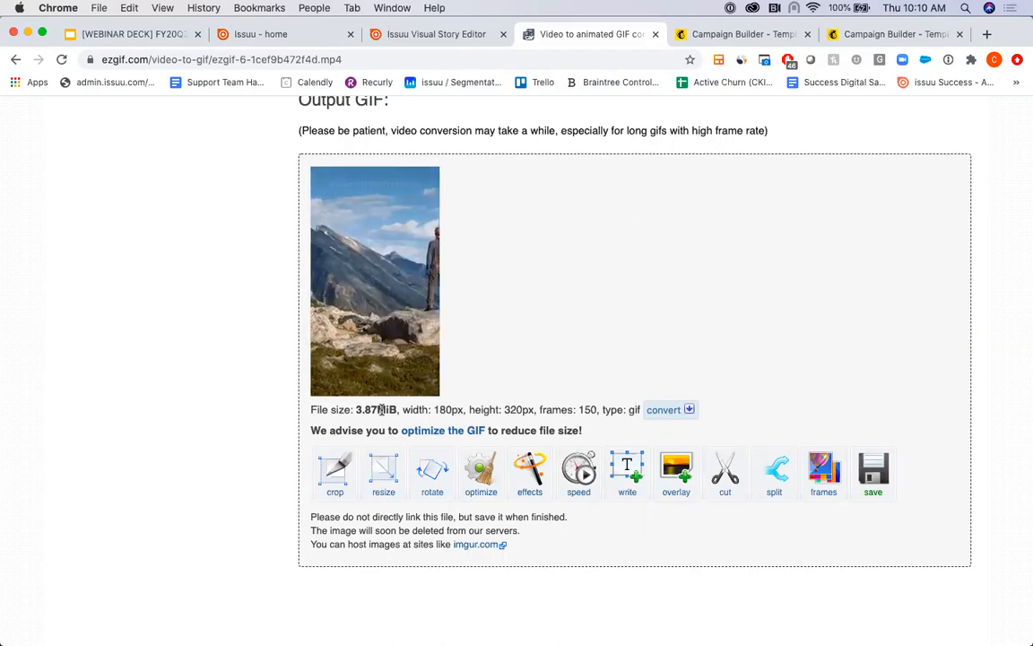
- Take the converted GIF into the optimizer and optimize it with the Lossy GIF method at compression level 75
scroll(501, 344, "down", 1)
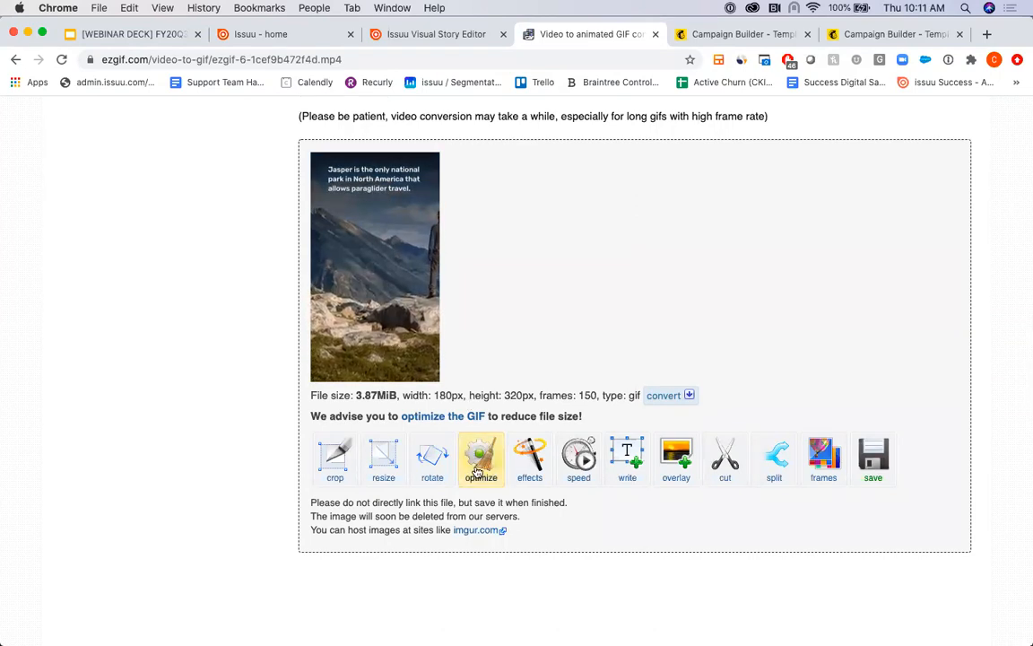
left_click(480, 465)
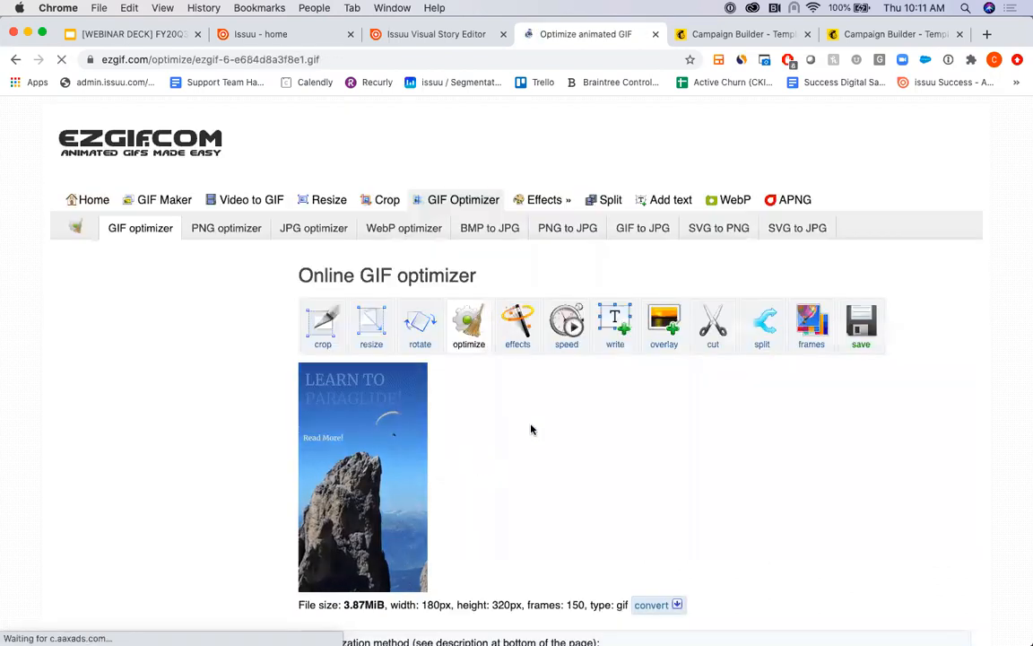
scroll(560, 415, "down", 4)
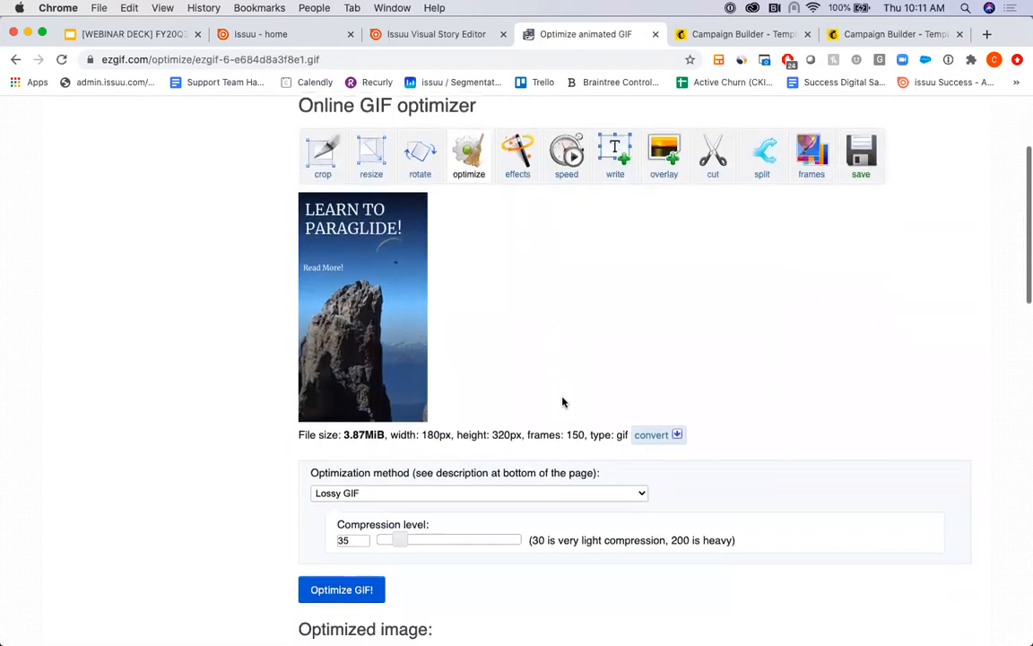
scroll(562, 402, "down", 2)
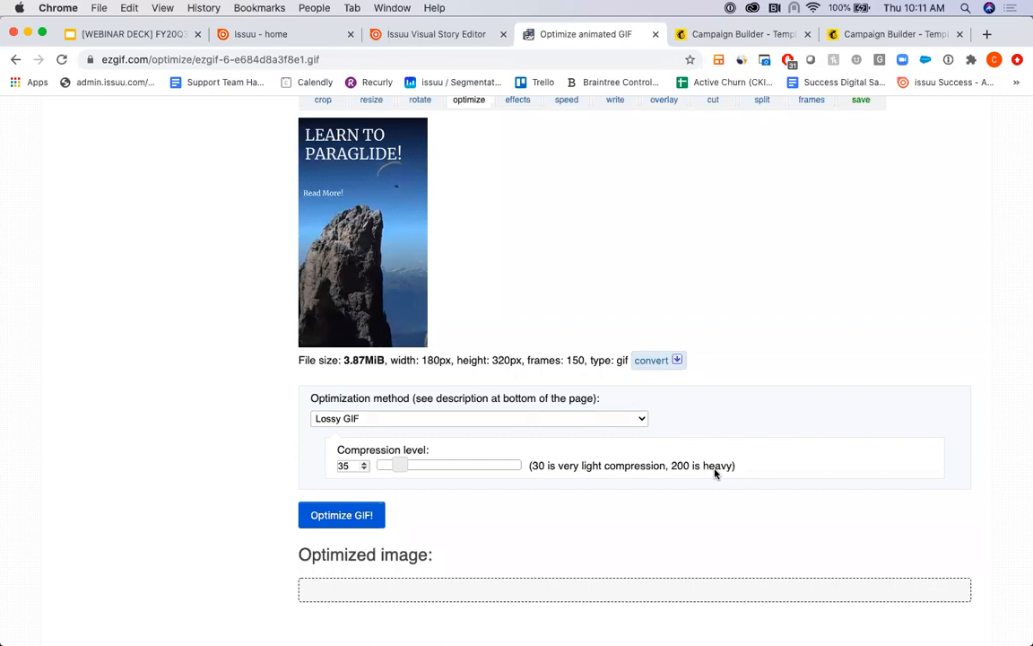
left_click_drag(396, 463, 416, 469)
left_click(364, 464)
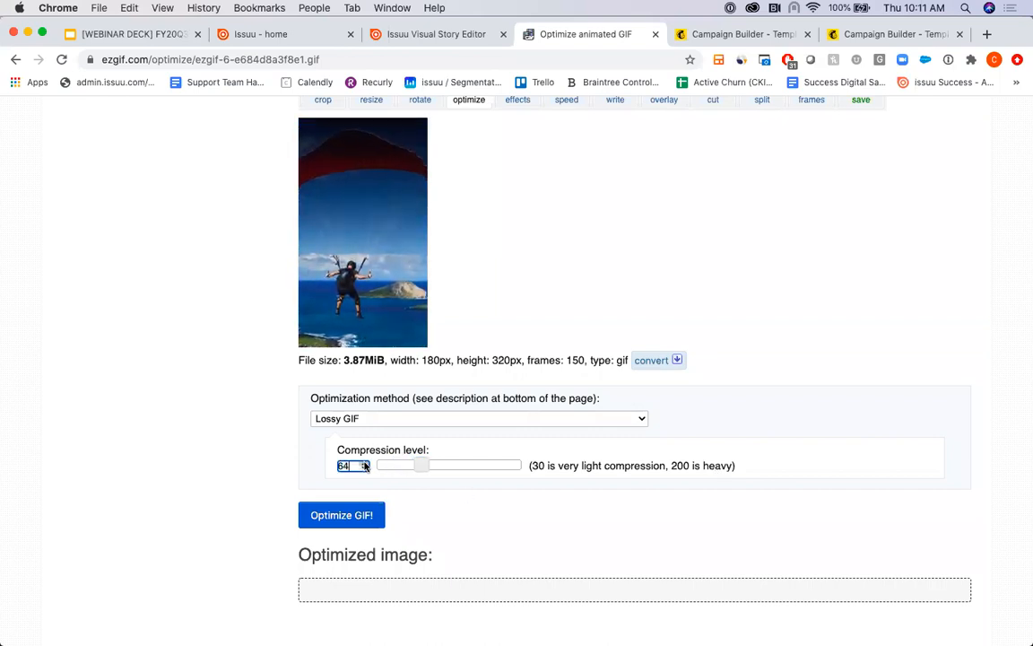
left_click(364, 464)
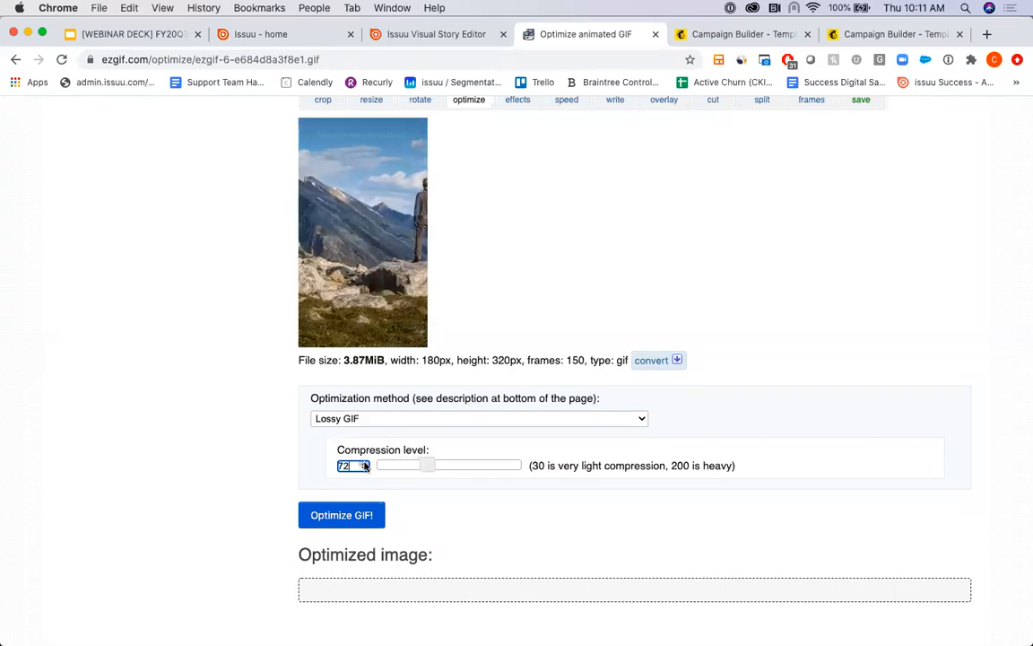
scroll(538, 488, "down", 1)
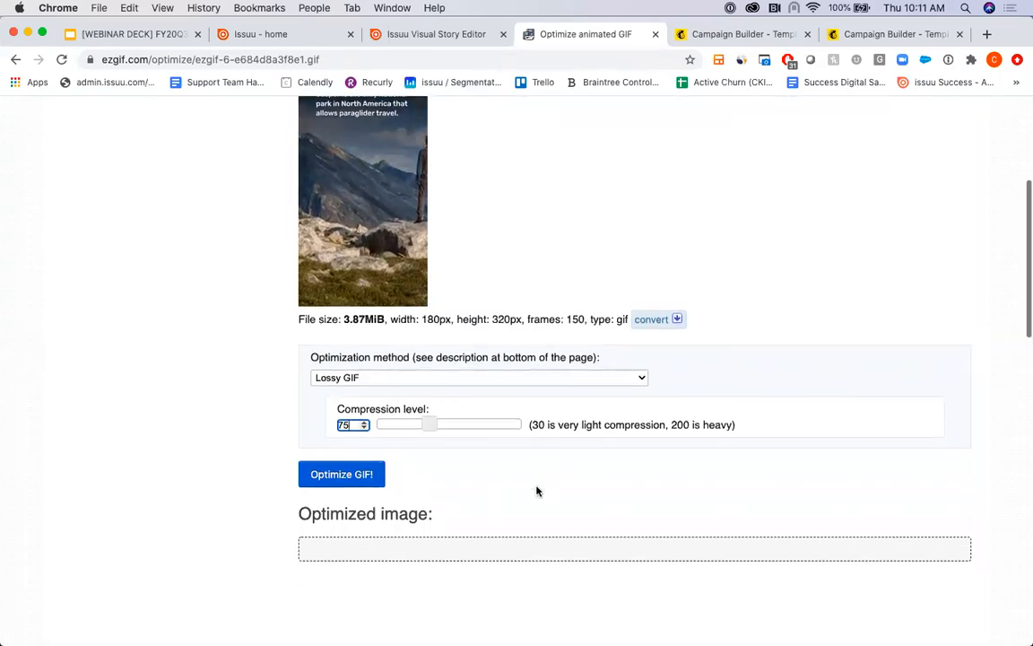
left_click(349, 474)
scroll(572, 455, "down", 3)
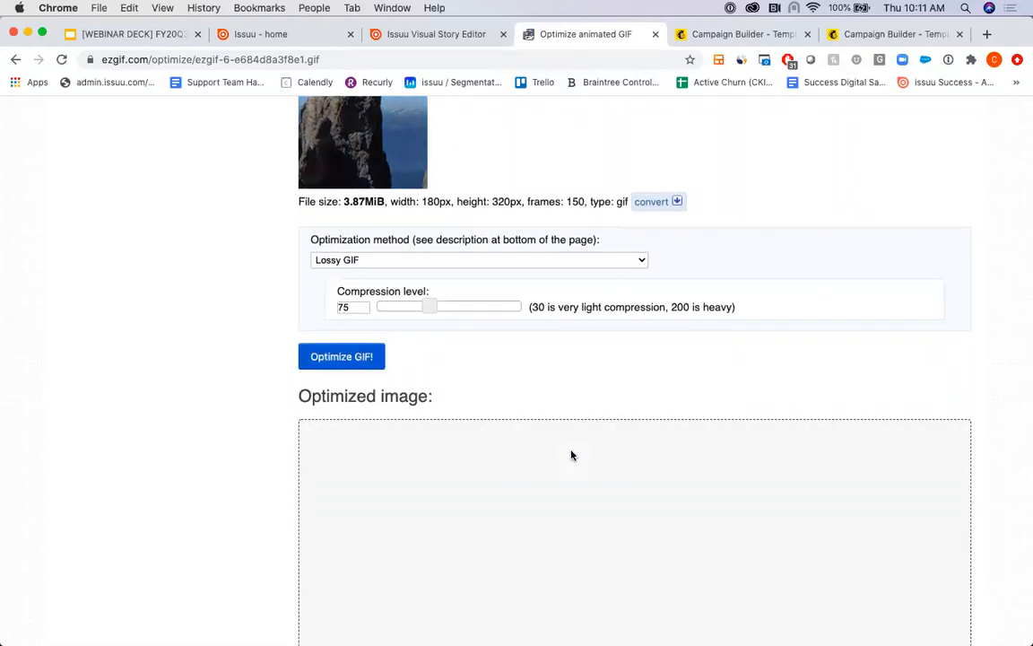
- Send the lossy-compressed GIF through the optimizer again using the Remove every 4th frame method
scroll(572, 455, "down", 5)
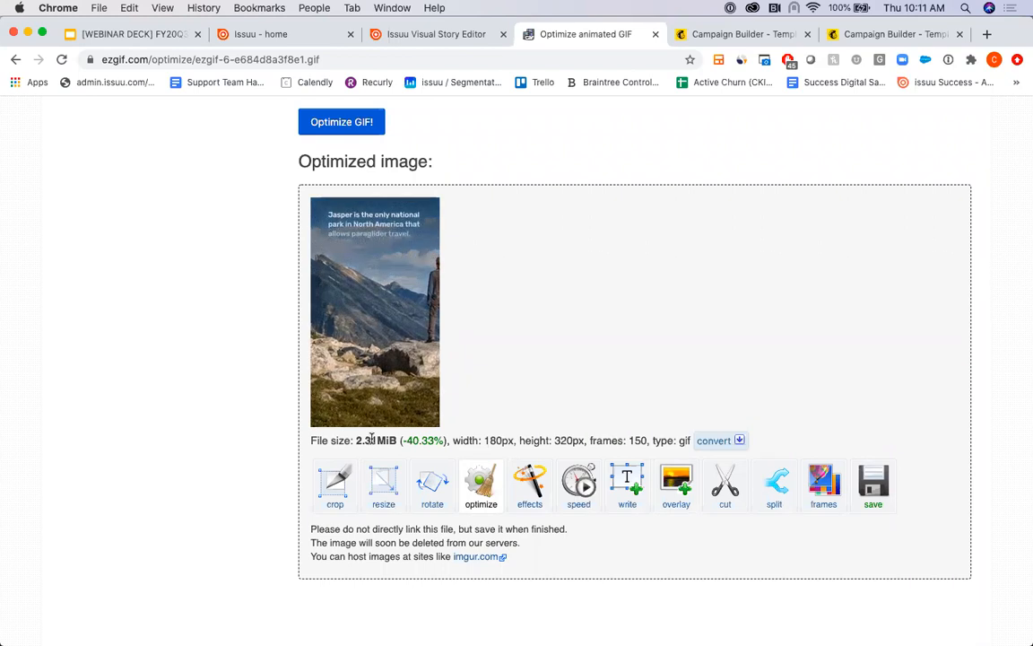
scroll(643, 339, "down", 2)
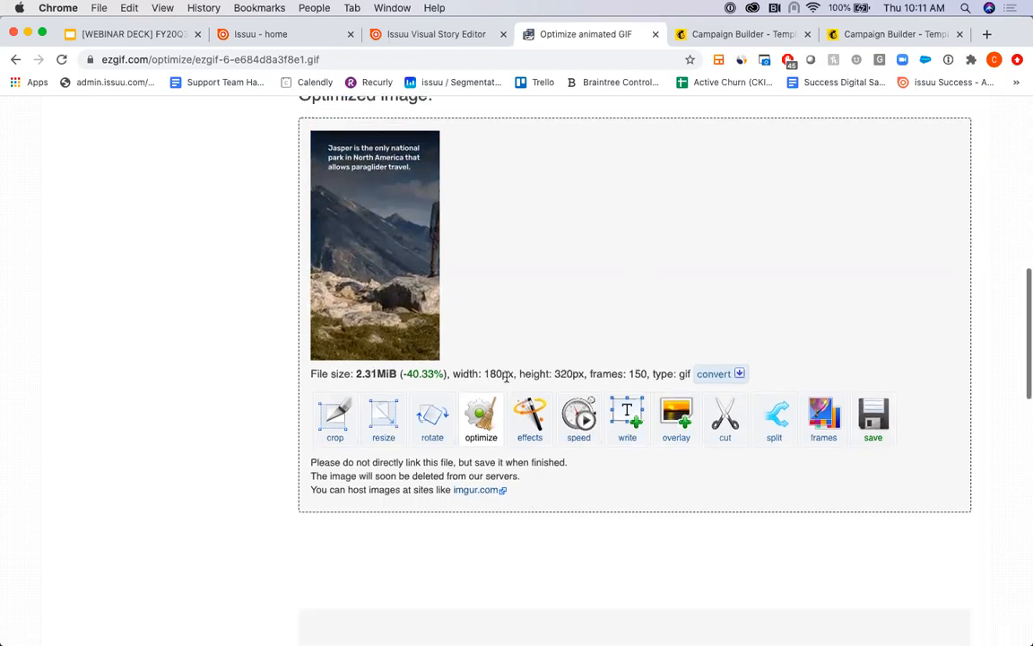
left_click(475, 420)
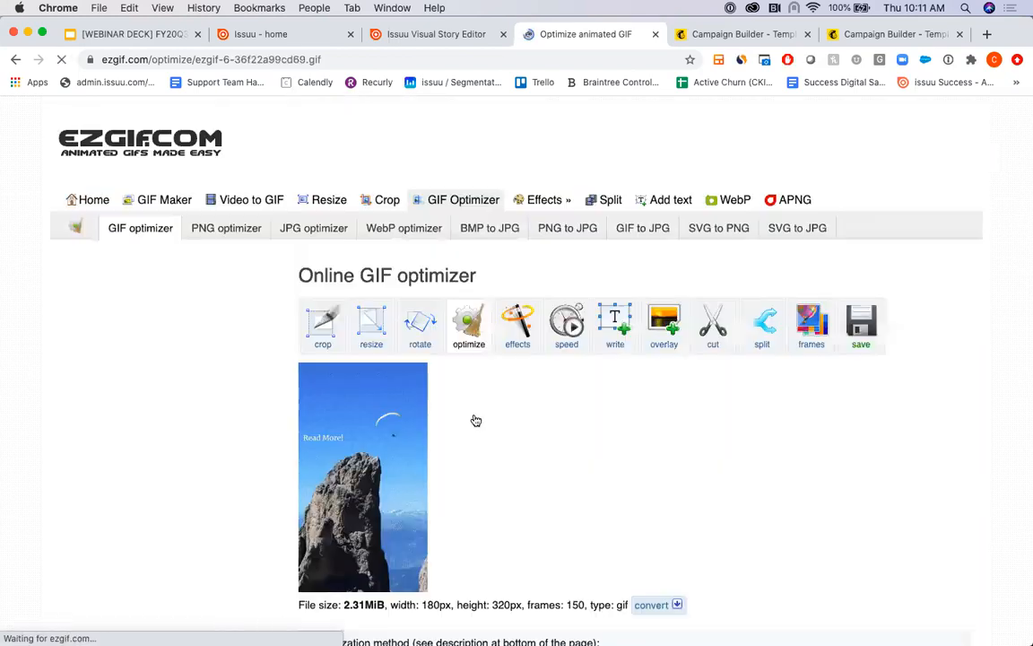
scroll(475, 420, "down", 5)
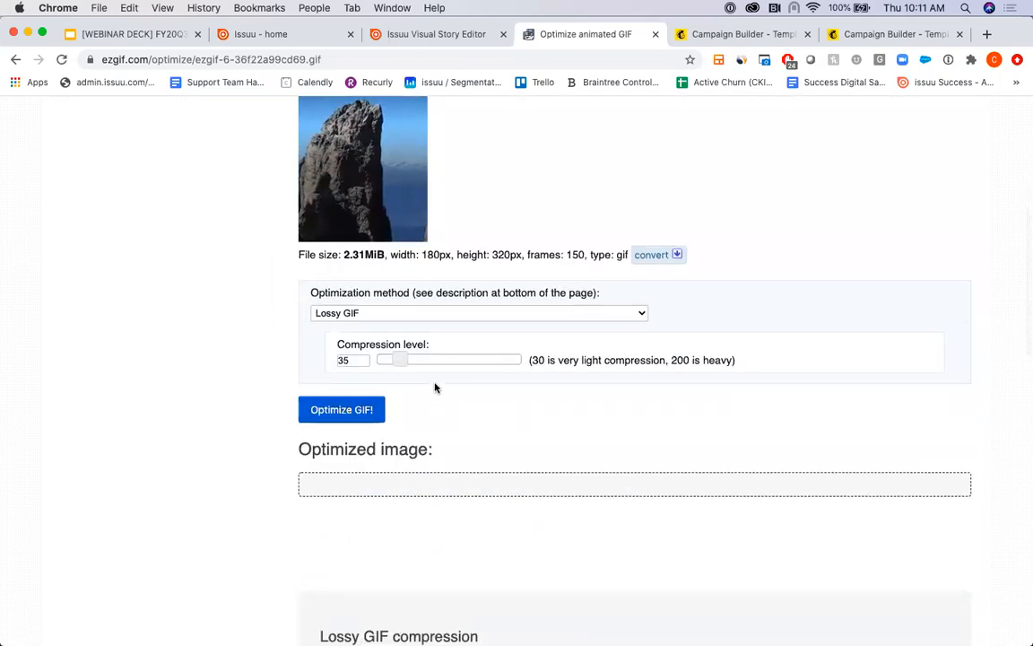
left_click(576, 313)
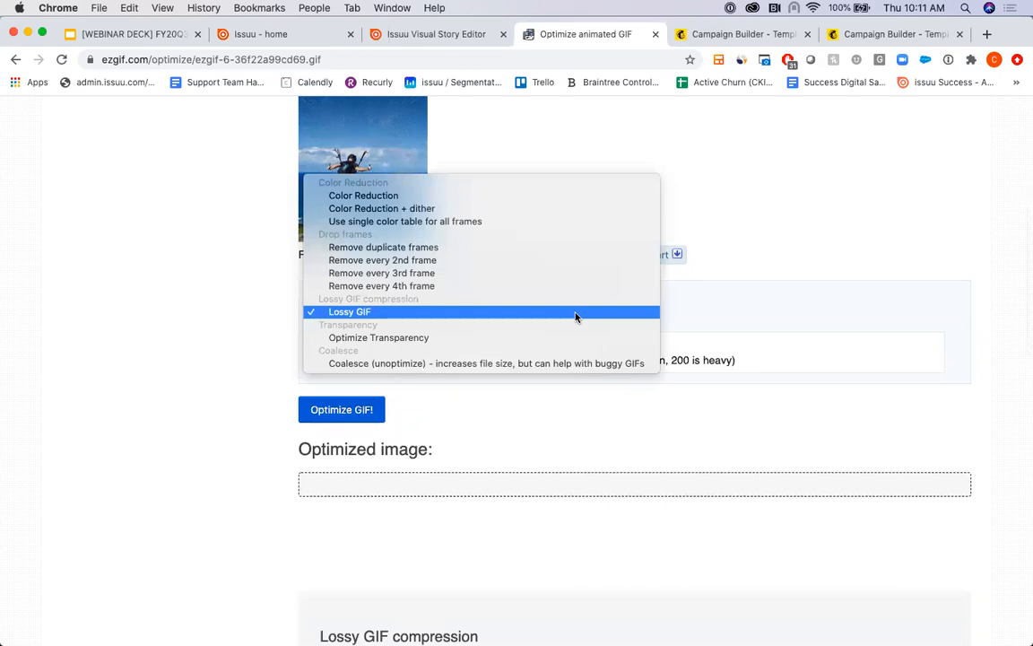
left_click(436, 287)
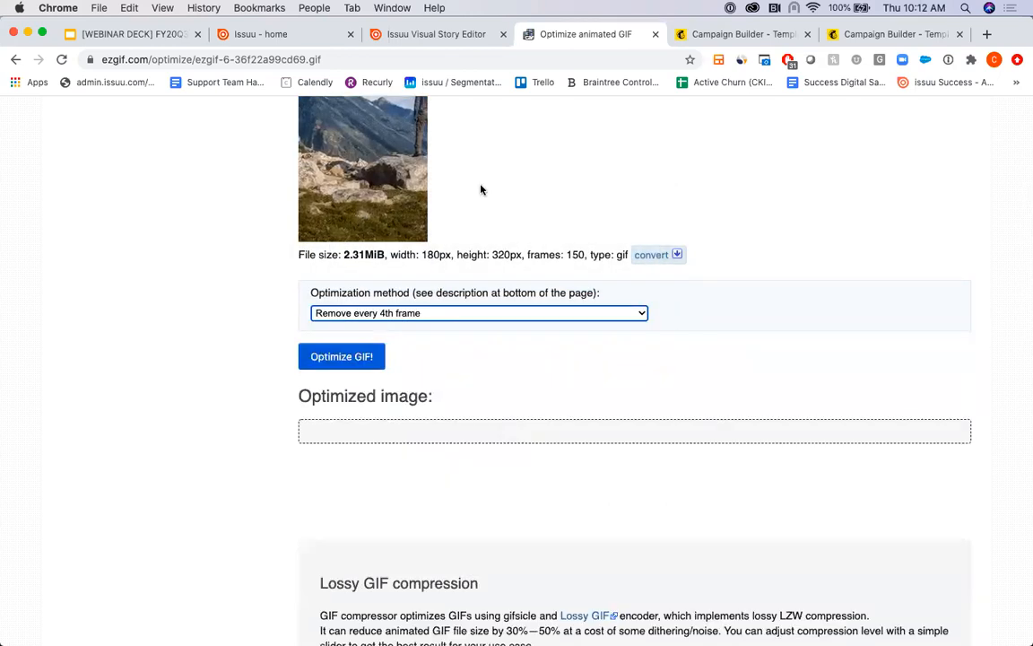
scroll(480, 189, "up", 2)
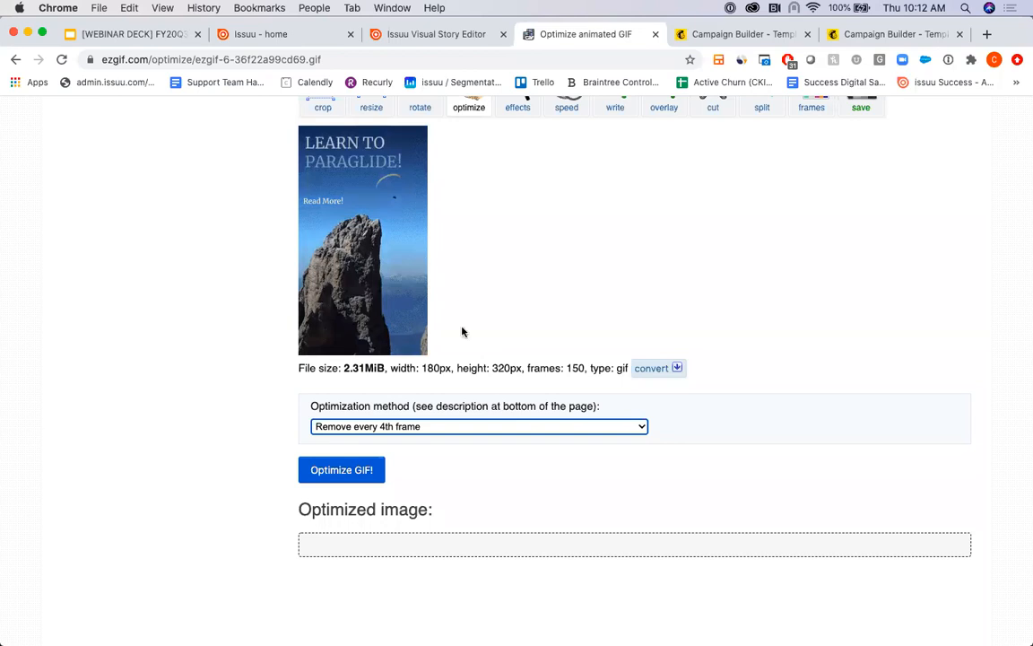
left_click(349, 470)
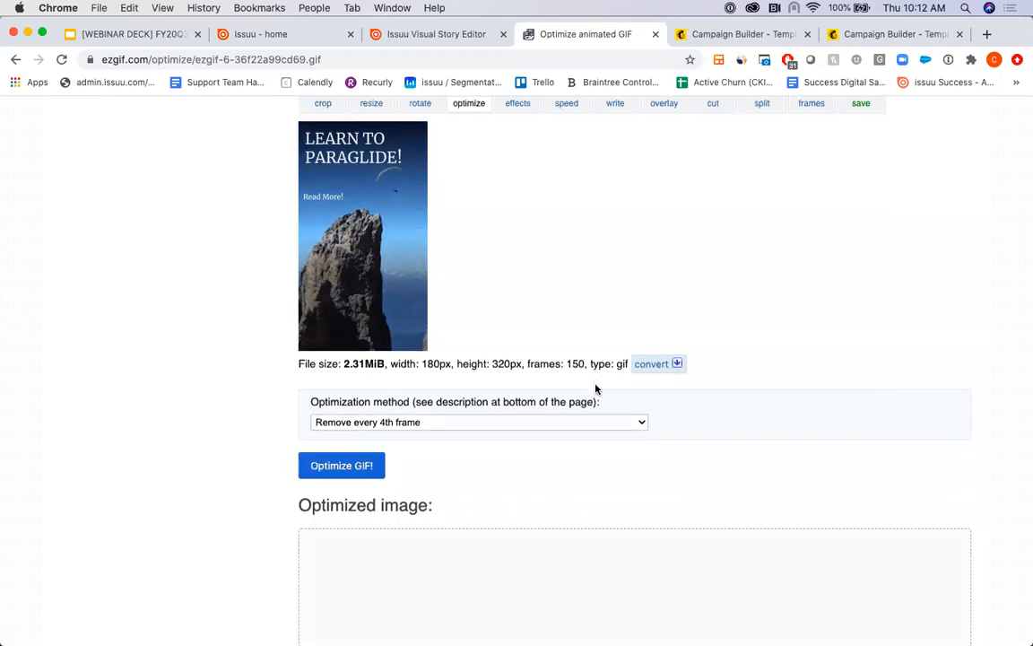
scroll(596, 389, "down", 4)
scroll(595, 389, "down", 4)
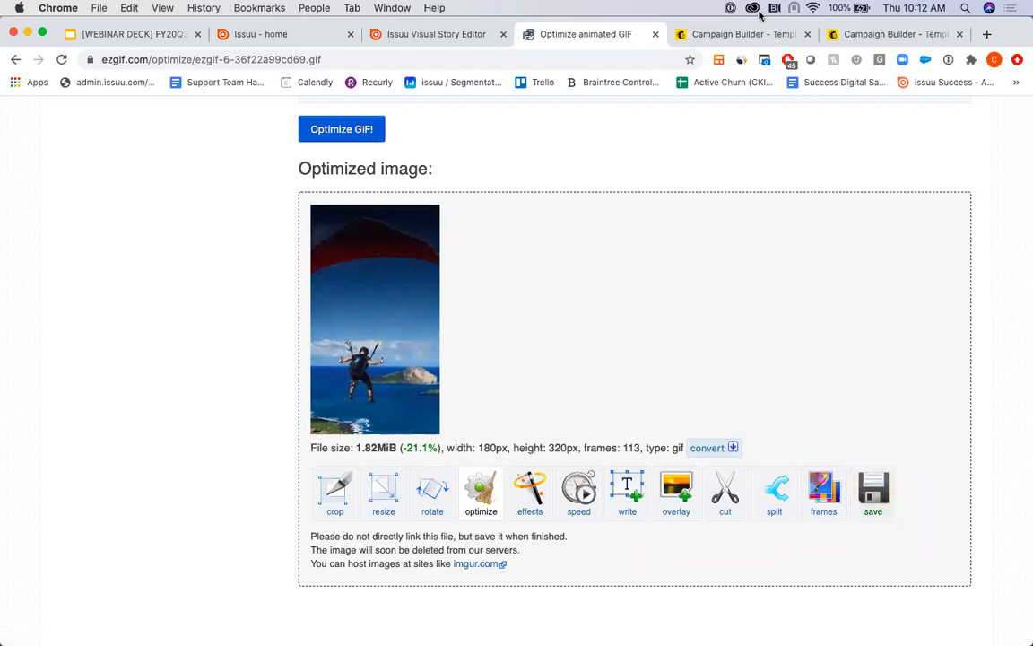
- Switch to the Mailchimp campaign and add an image block between the email's two body paragraphs
left_click(750, 40)
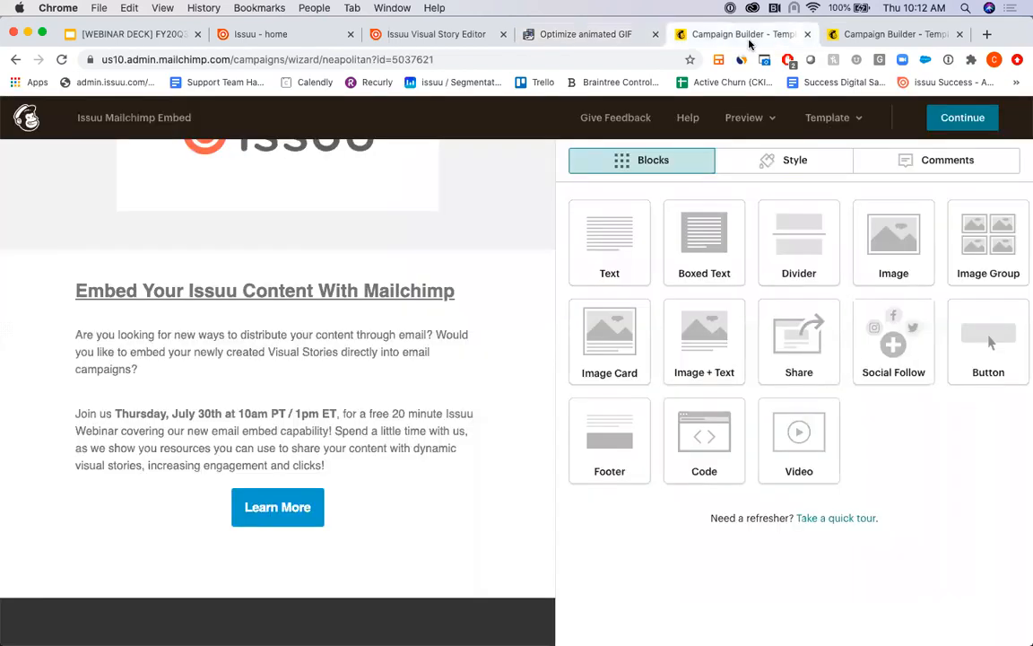
scroll(368, 331, "up", 3)
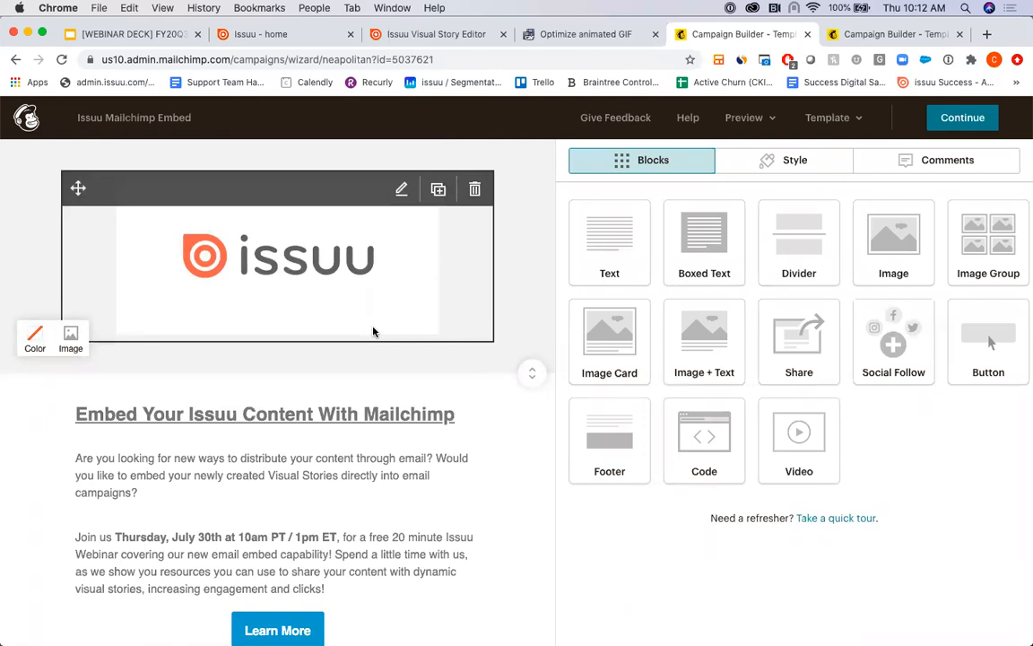
scroll(471, 490, "down", 3)
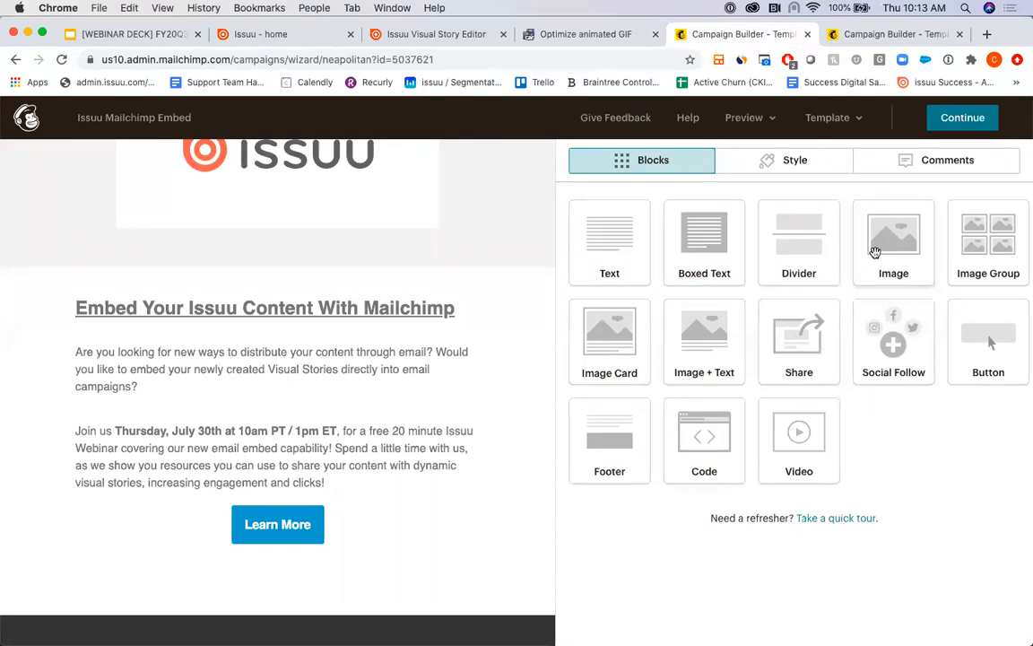
left_click_drag(875, 251, 263, 388)
scroll(368, 410, "down", 1)
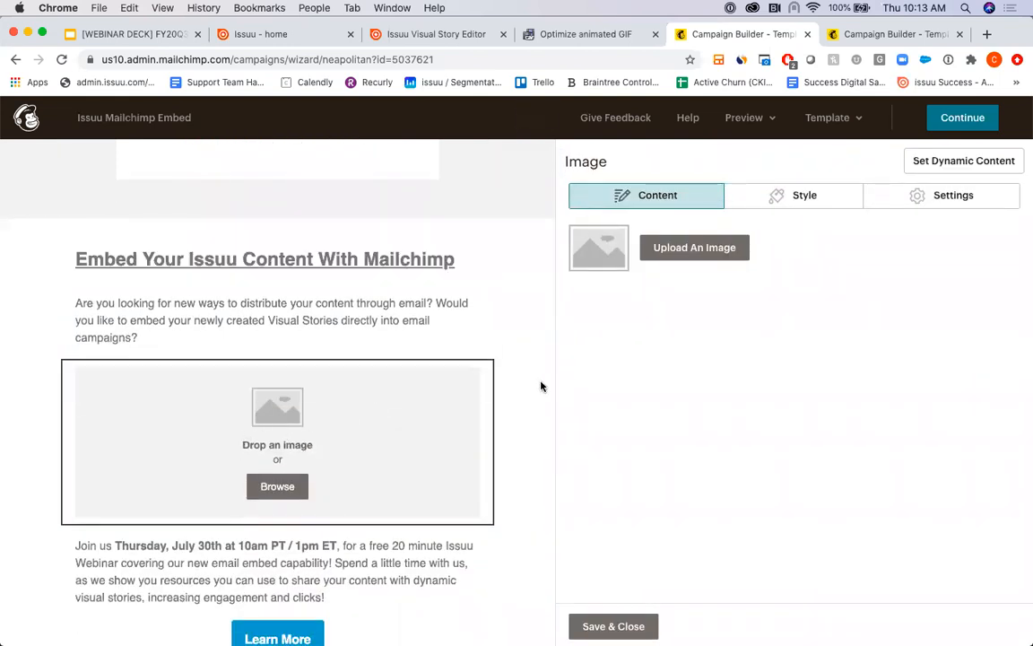
- Insert the paragliding story GIF, ezgif.com-optimize.01.gif, from My Files into the new image block
left_click(687, 251)
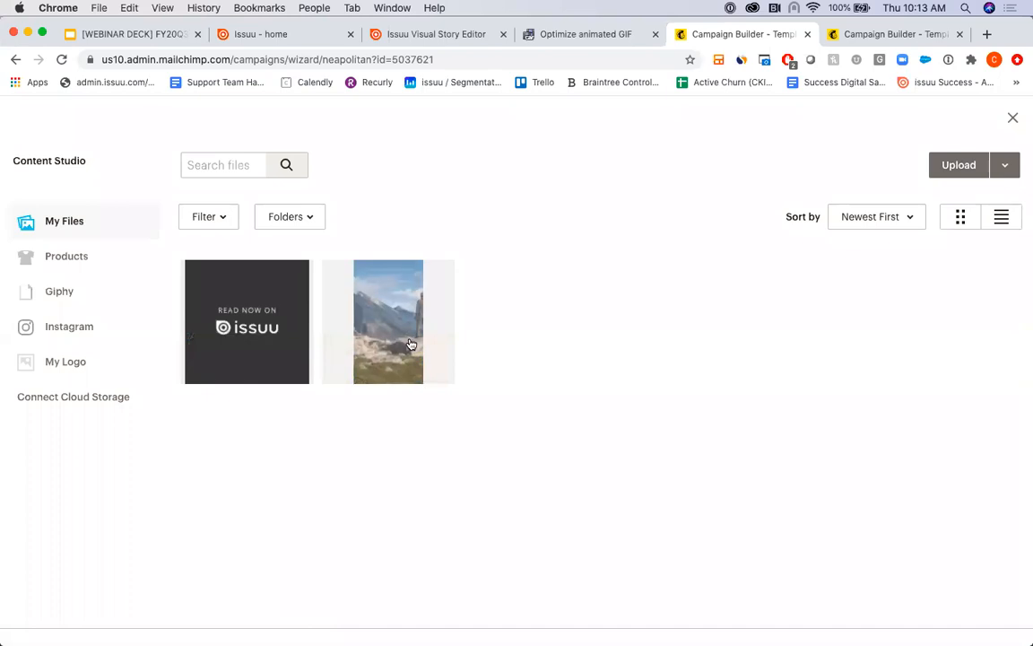
left_click(411, 344)
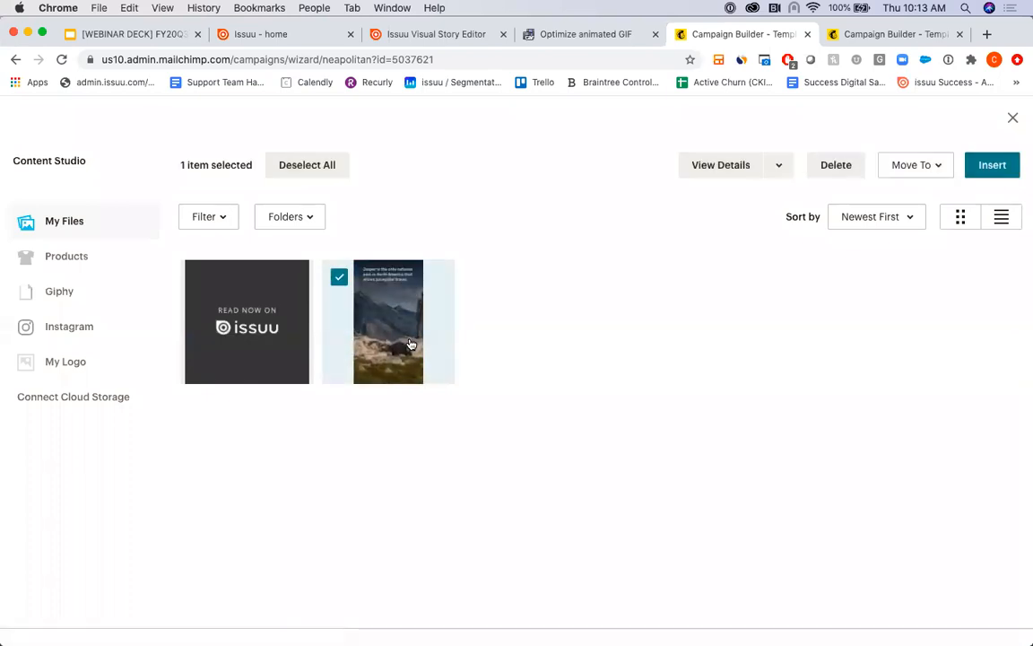
left_click(990, 165)
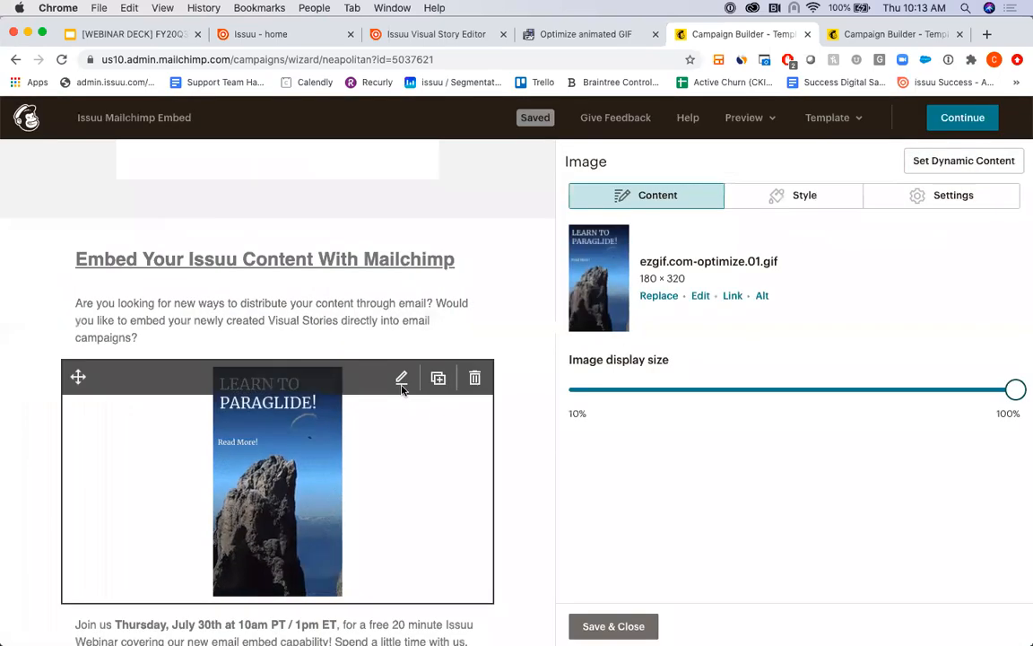
scroll(517, 396, "down", 1)
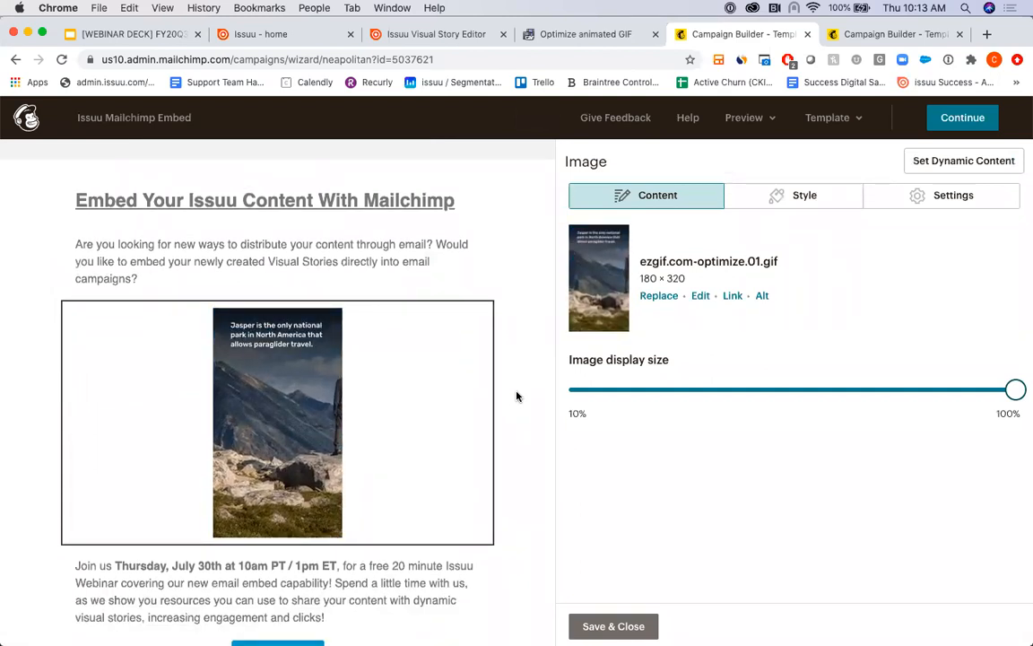
- Preview the email in desktop view and examine how the embedded GIF plays between the paragraphs
left_click(767, 118)
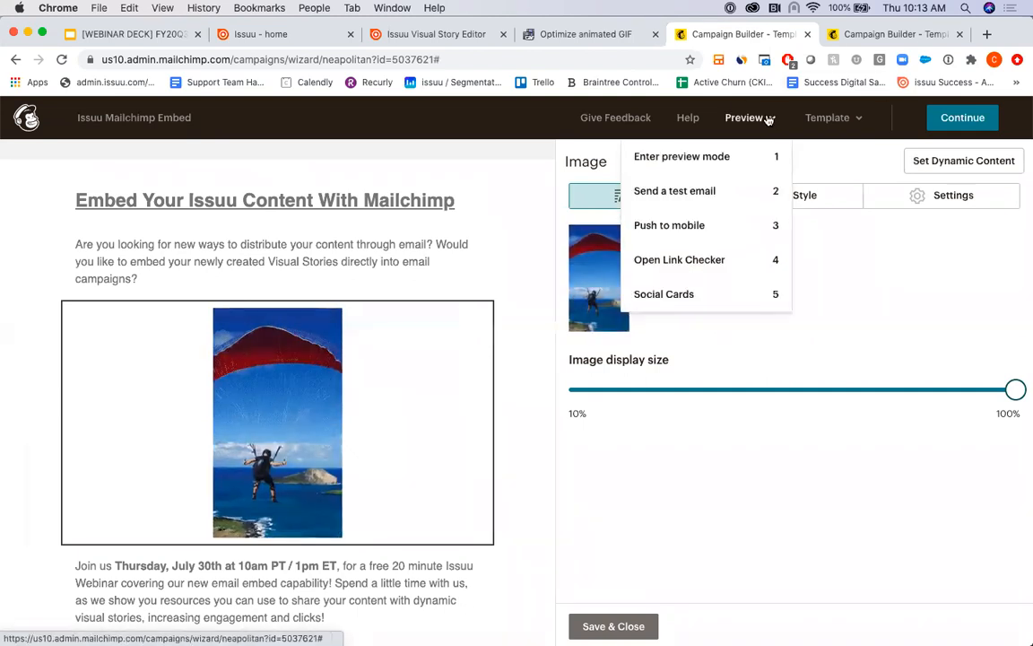
left_click(681, 157)
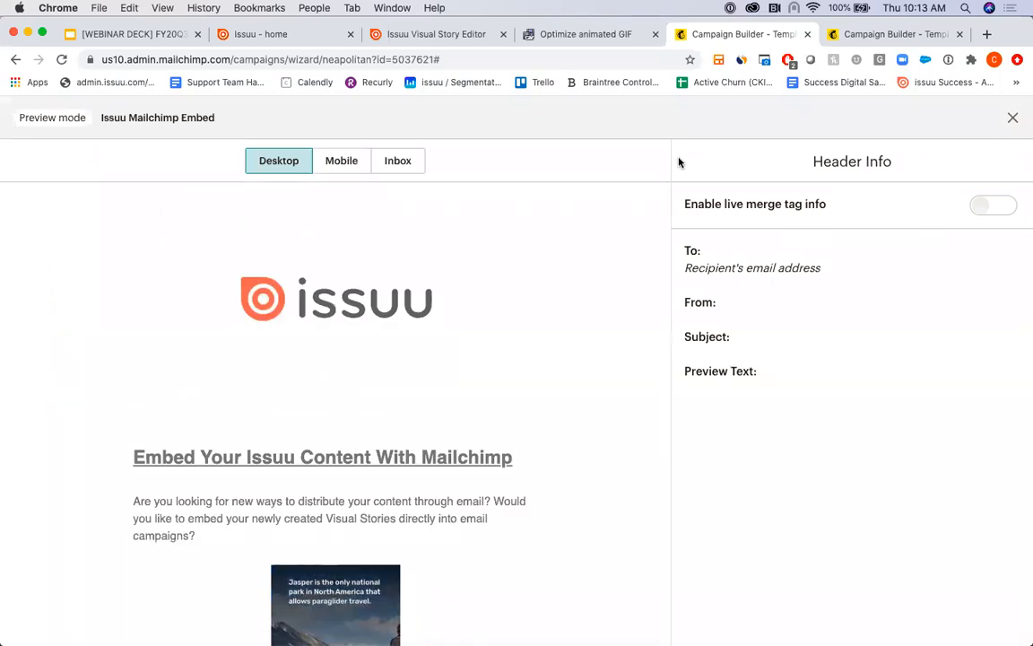
scroll(556, 343, "down", 5)
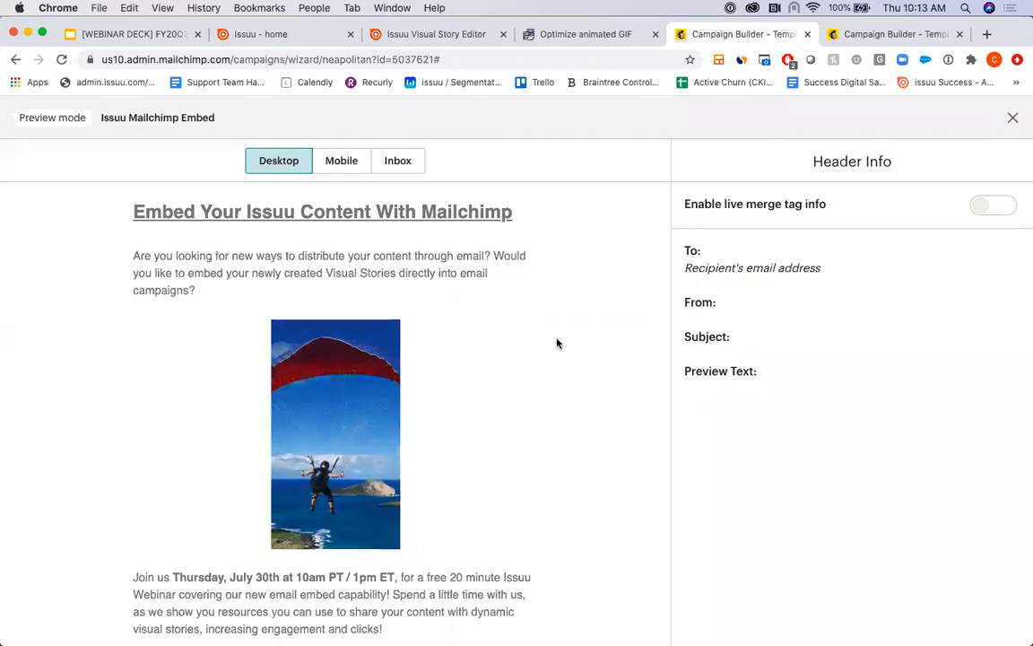
scroll(556, 343, "down", 2)
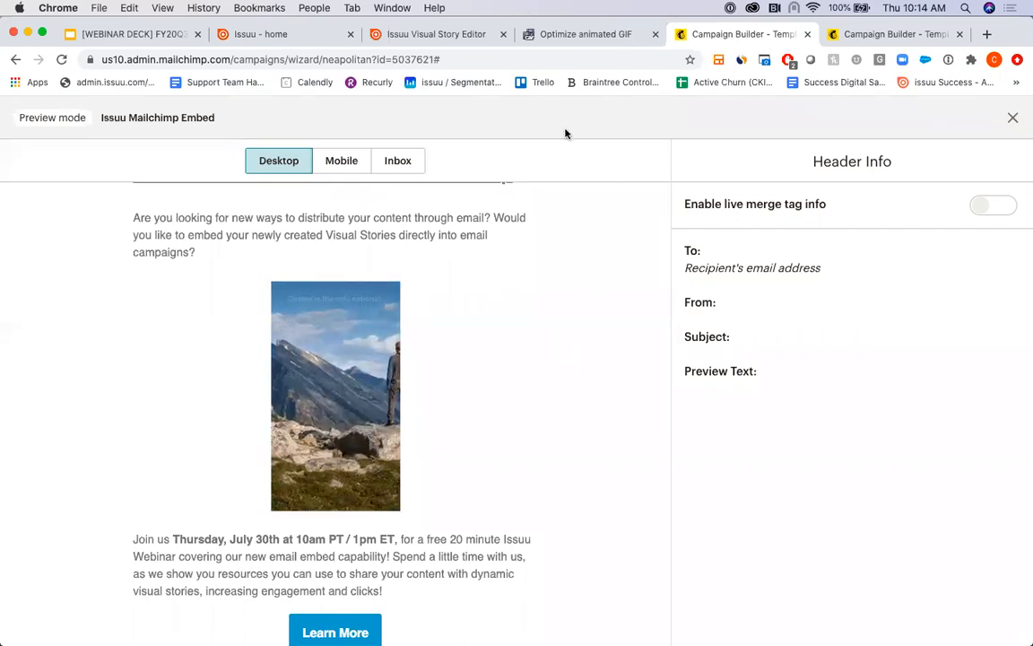
- Switch to Issuu and open the Create GIF page of the published Stories Example publication
left_click(290, 41)
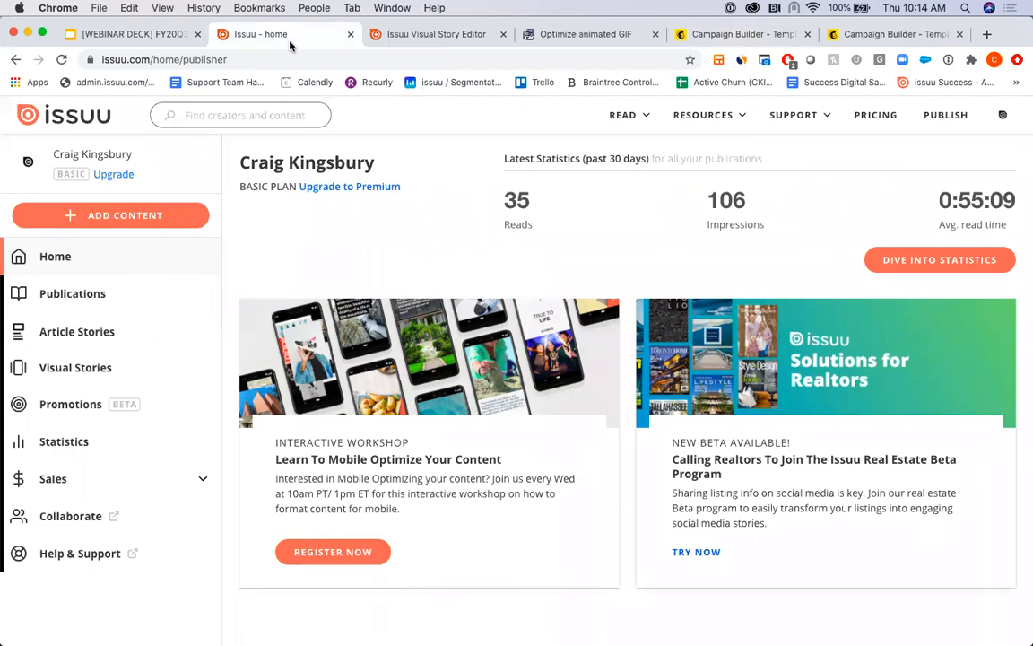
left_click(107, 293)
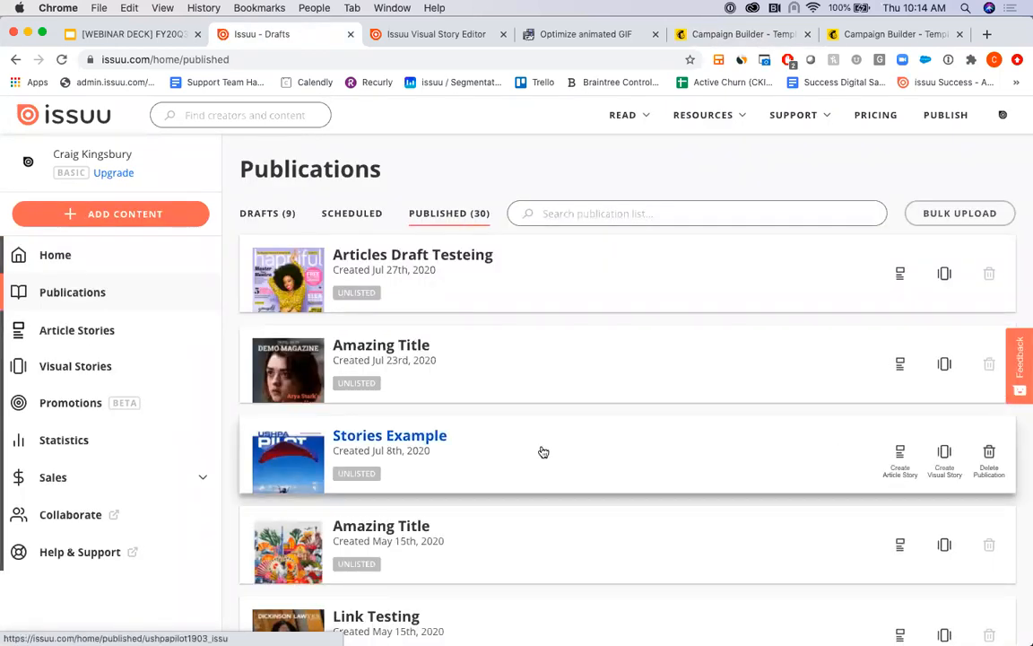
left_click(542, 450)
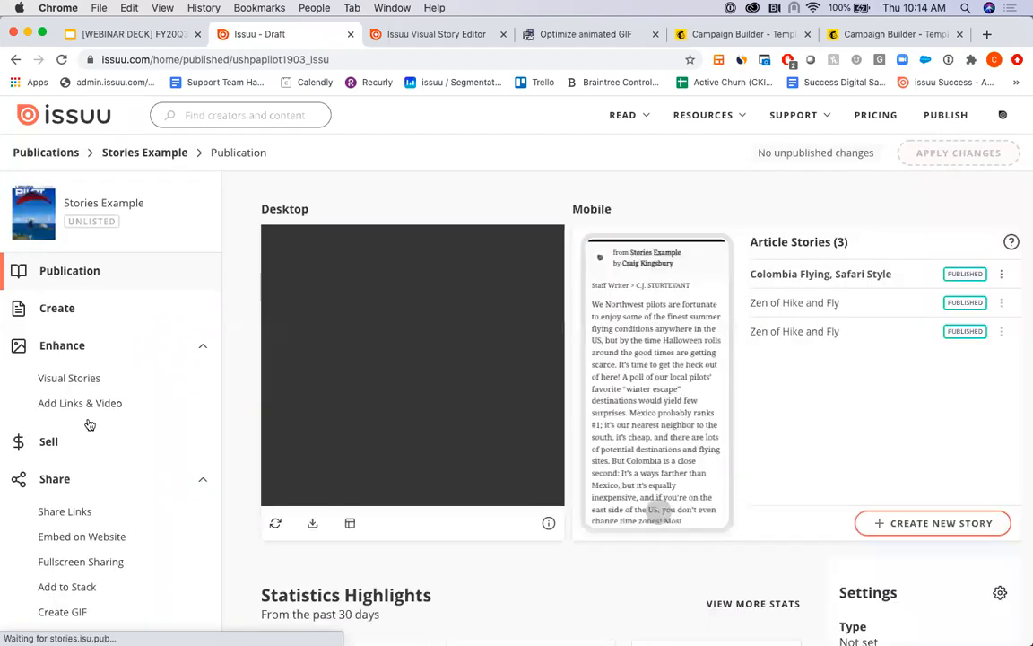
scroll(106, 402, "down", 2)
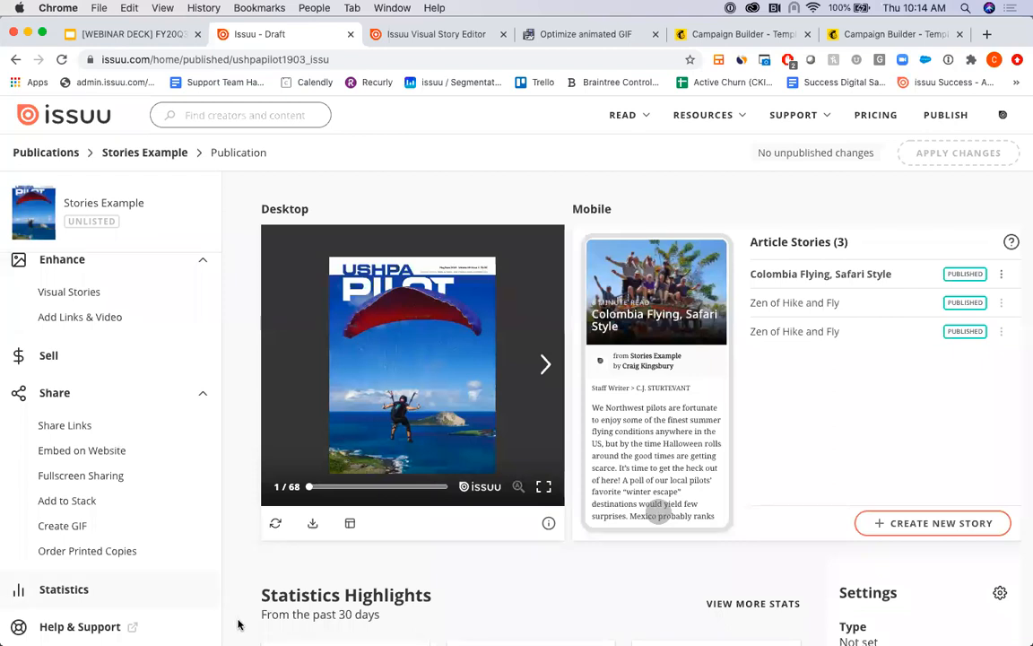
left_click(75, 527)
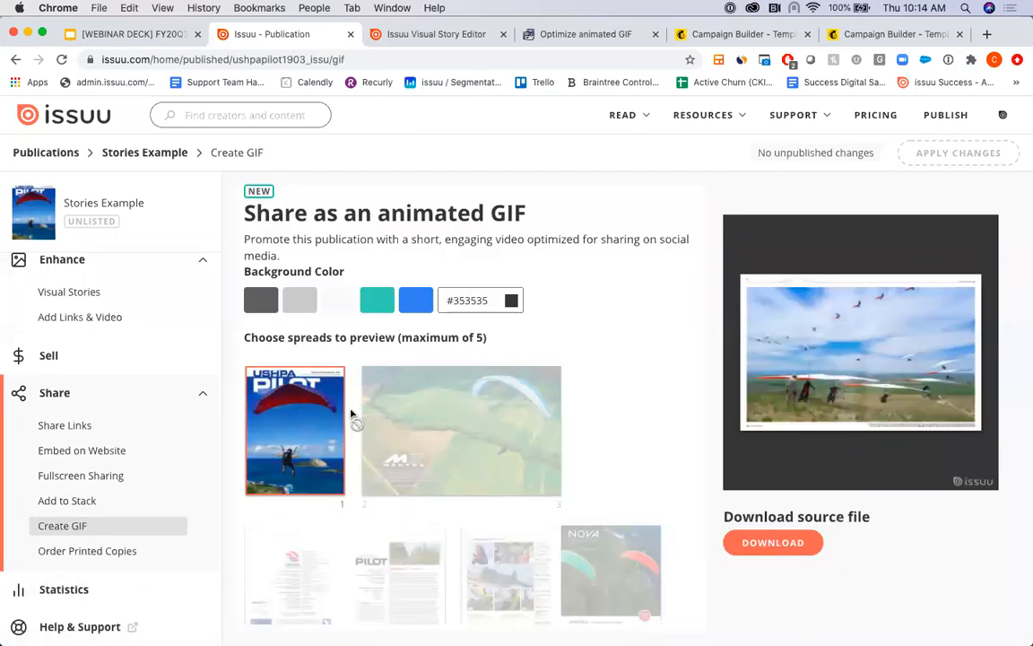
- Set the animated GIF's background color to blue #006FE9 and view its download options
scroll(377, 422, "down", 2)
scroll(378, 422, "down", 5)
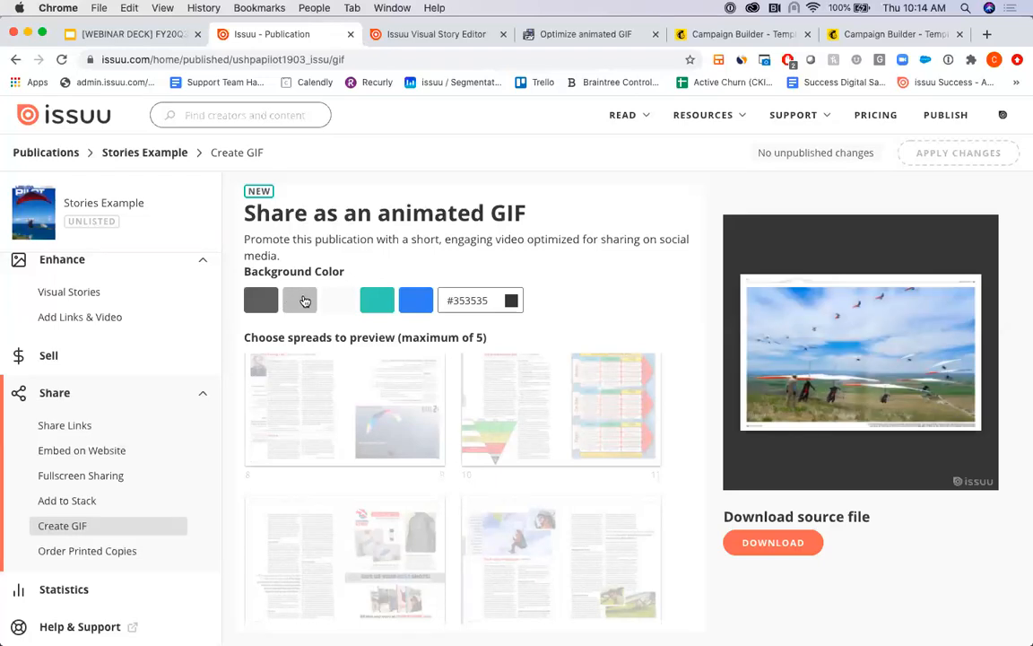
left_click(377, 300)
left_click(333, 304)
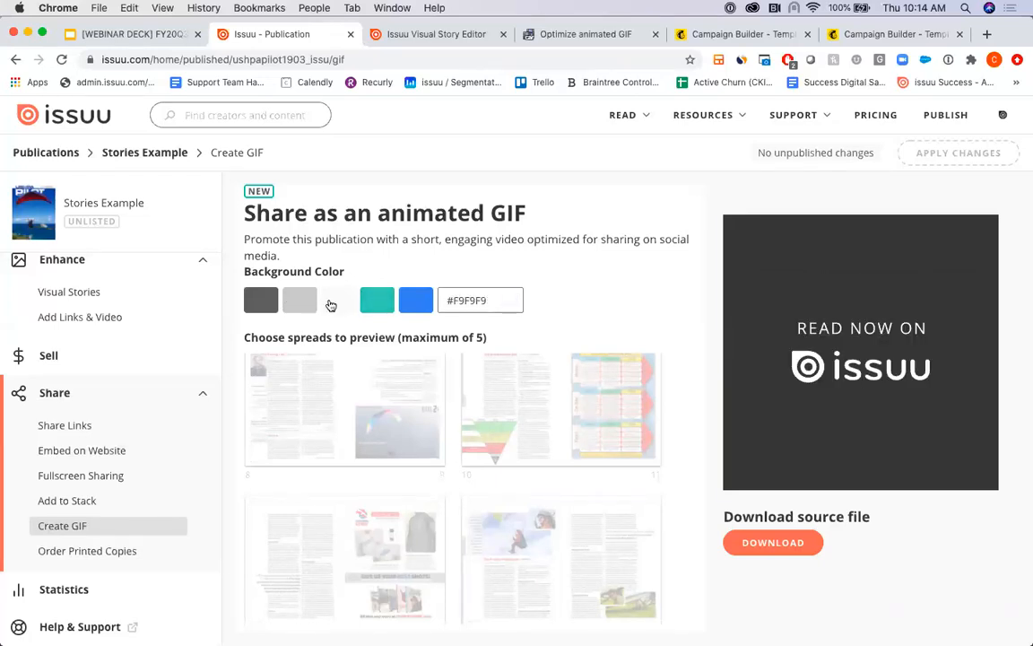
left_click(418, 301)
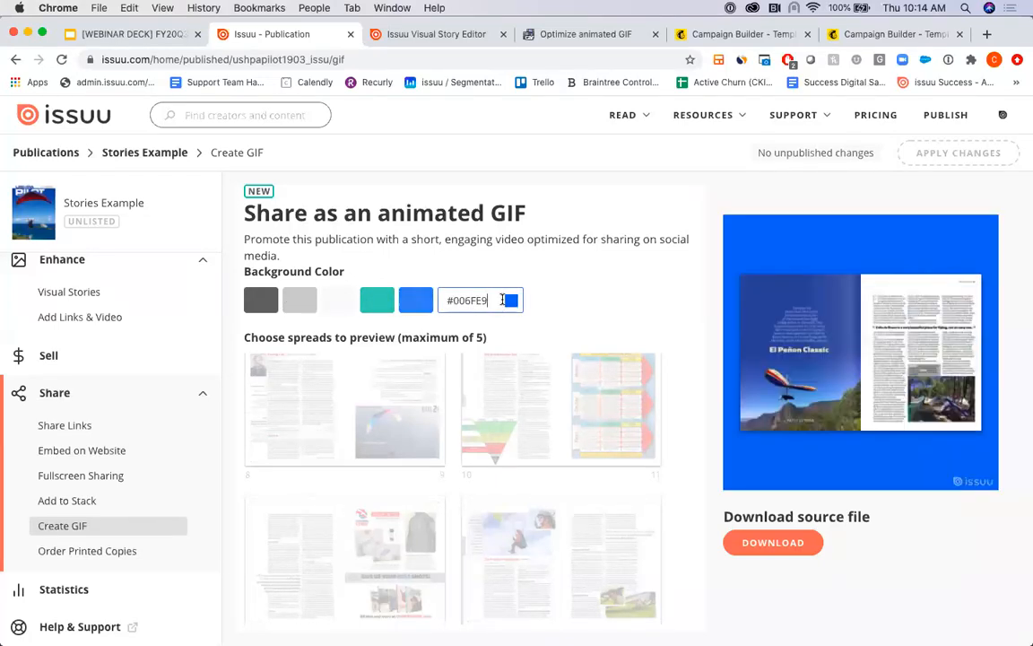
left_click(510, 302)
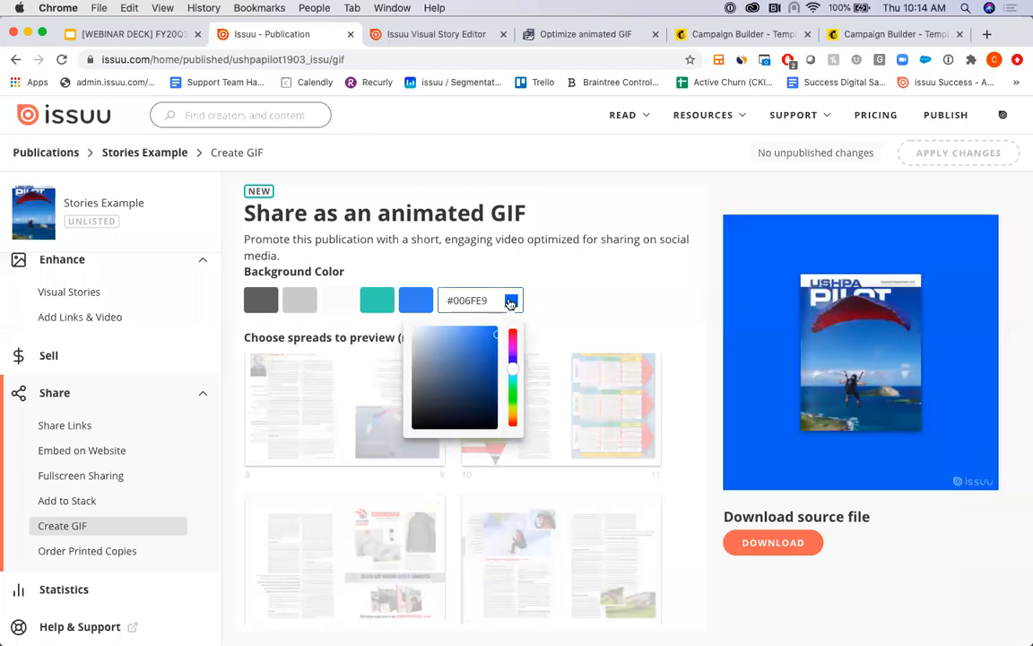
left_click(602, 290)
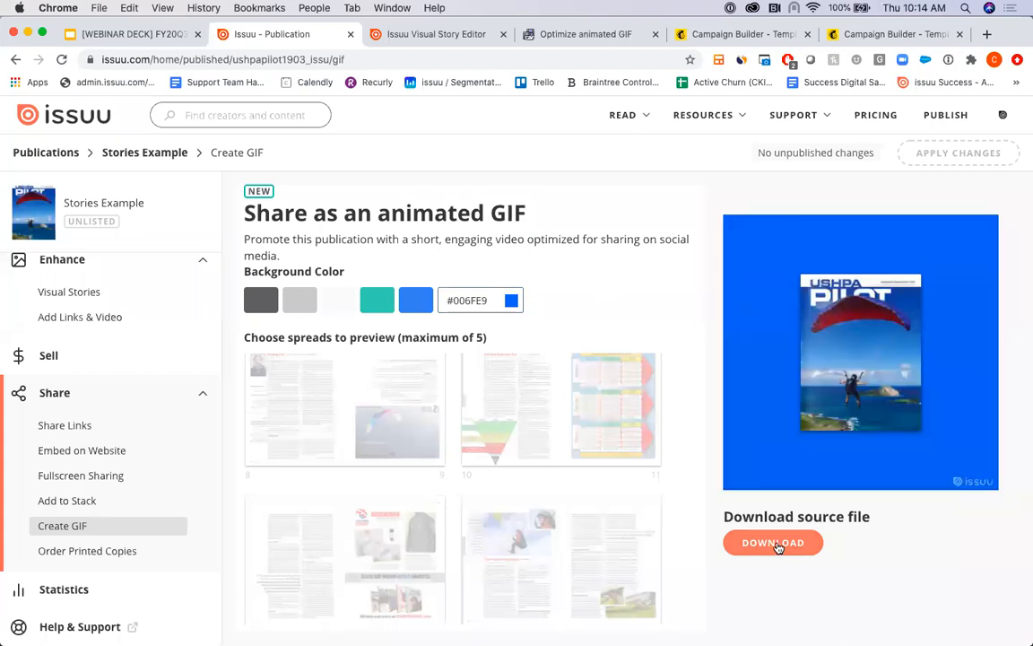
left_click(776, 544)
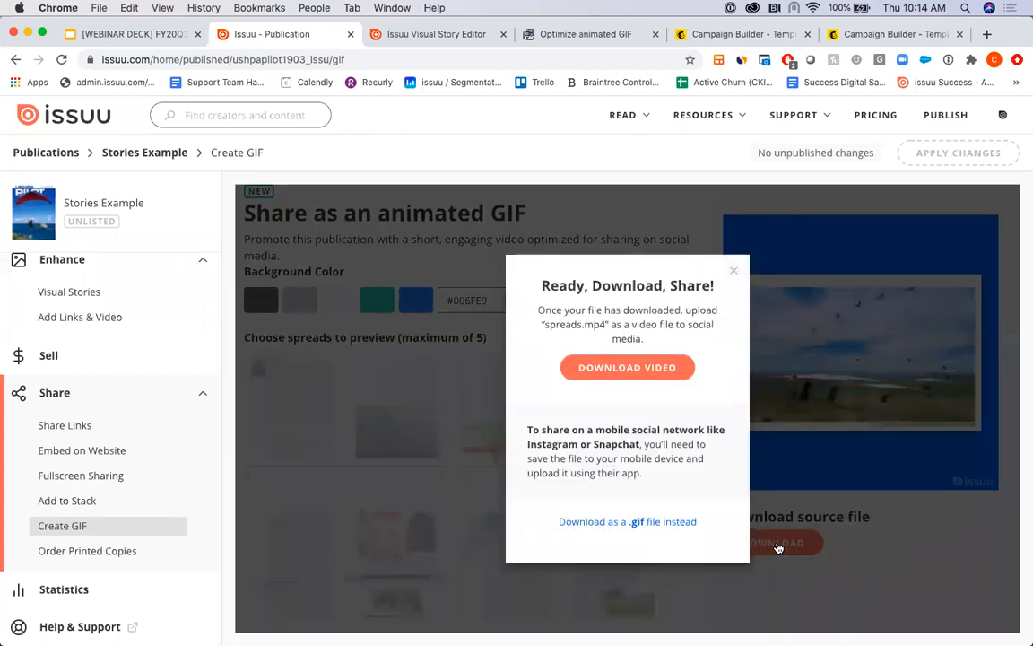
left_click(734, 270)
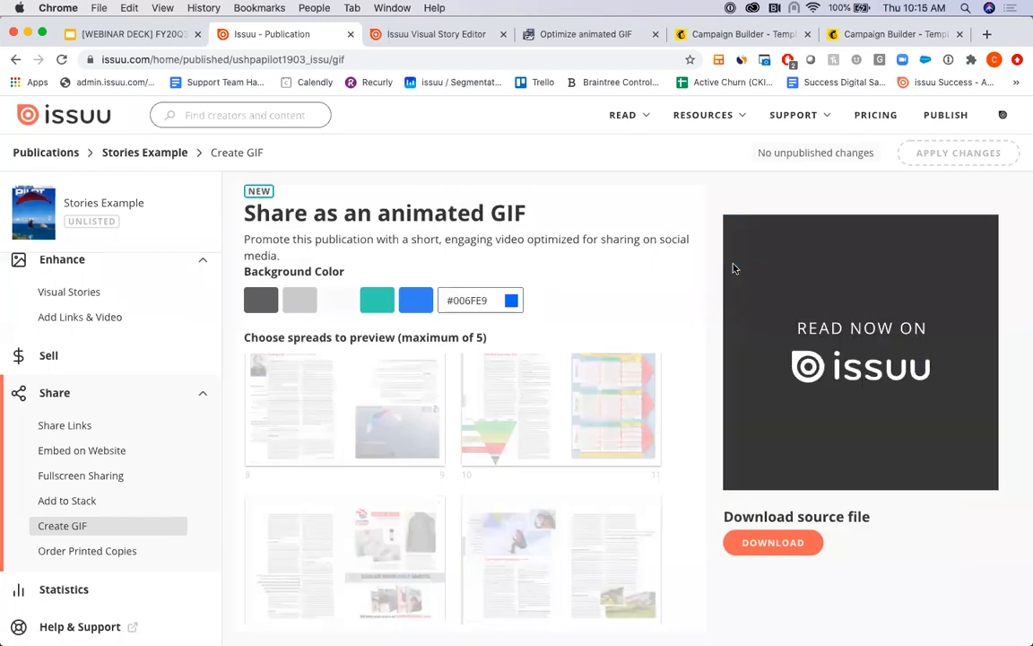
- Switch to the Issuu Mailchimp Embed campaign, leave its preview, and log back in to Mailchimp with the account username and password
left_click(706, 37)
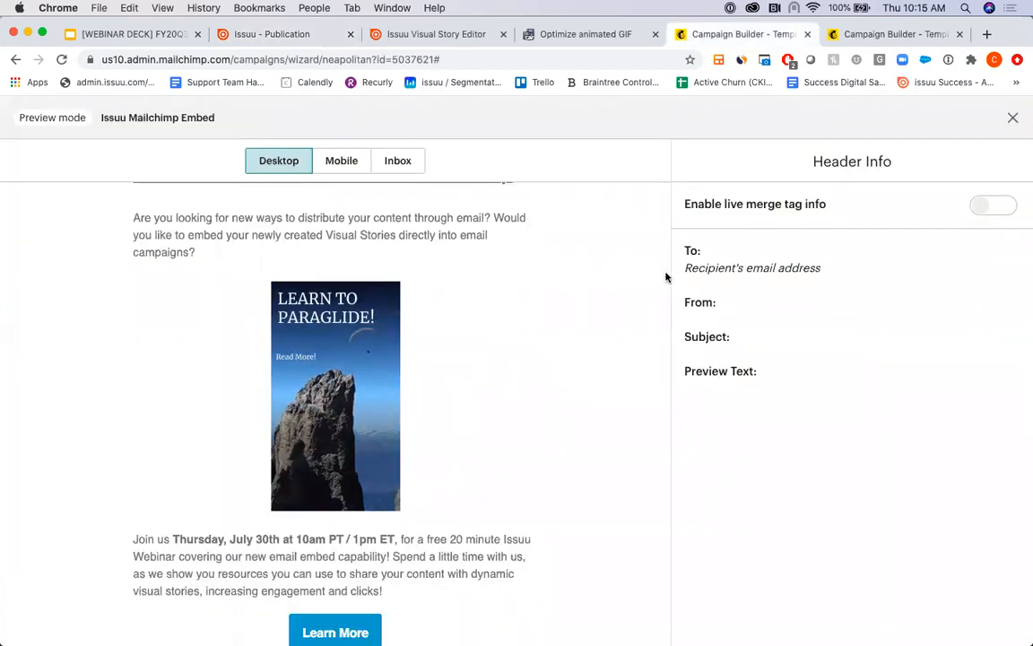
left_click(18, 65)
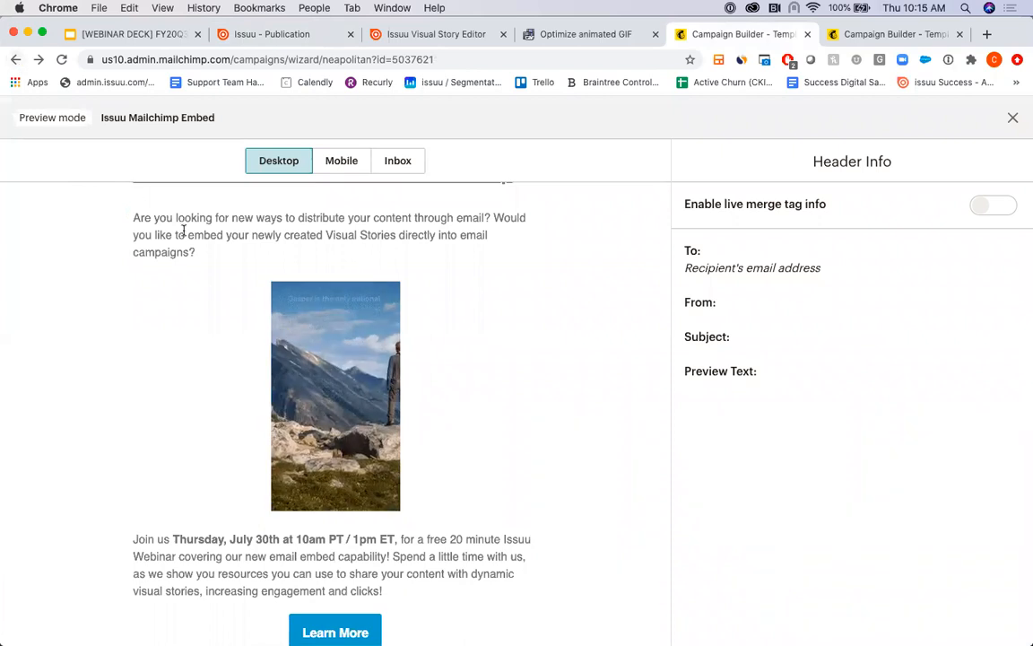
left_click(15, 61)
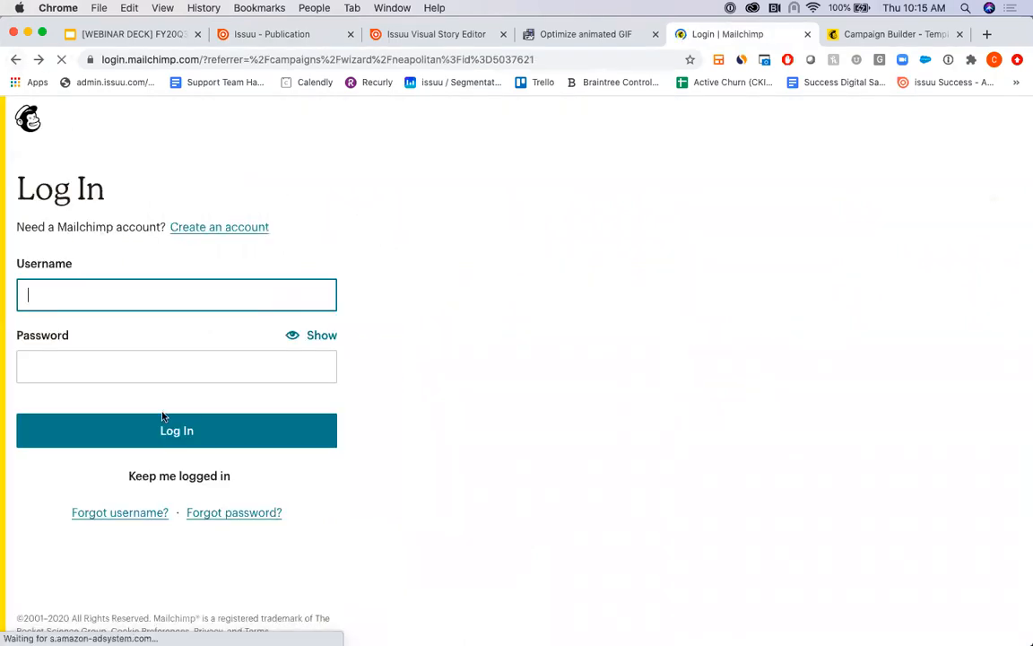
left_click(111, 295)
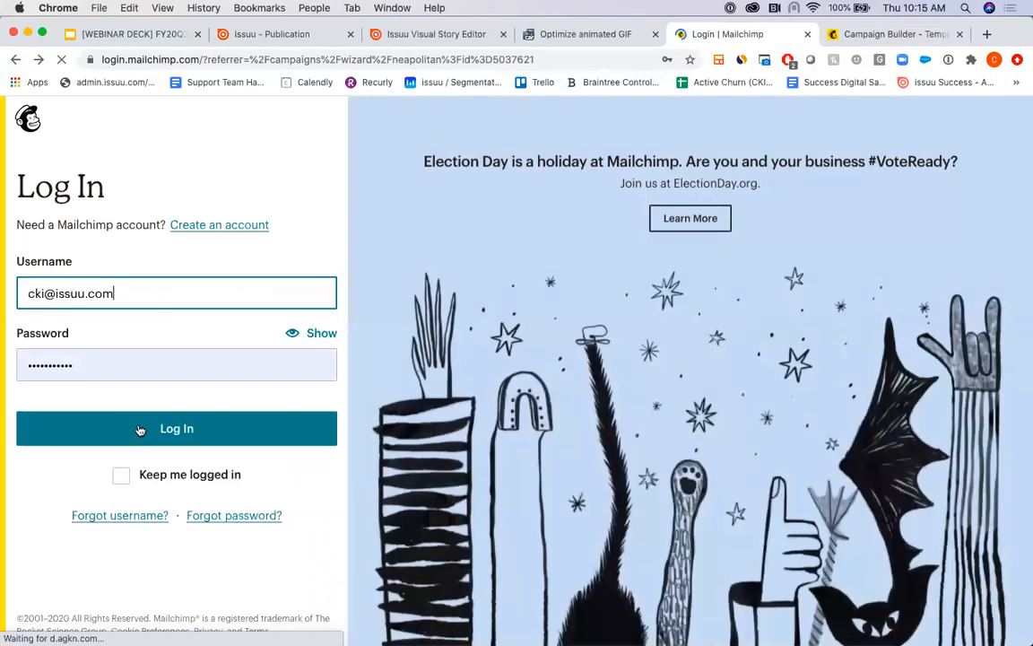
left_click(140, 431)
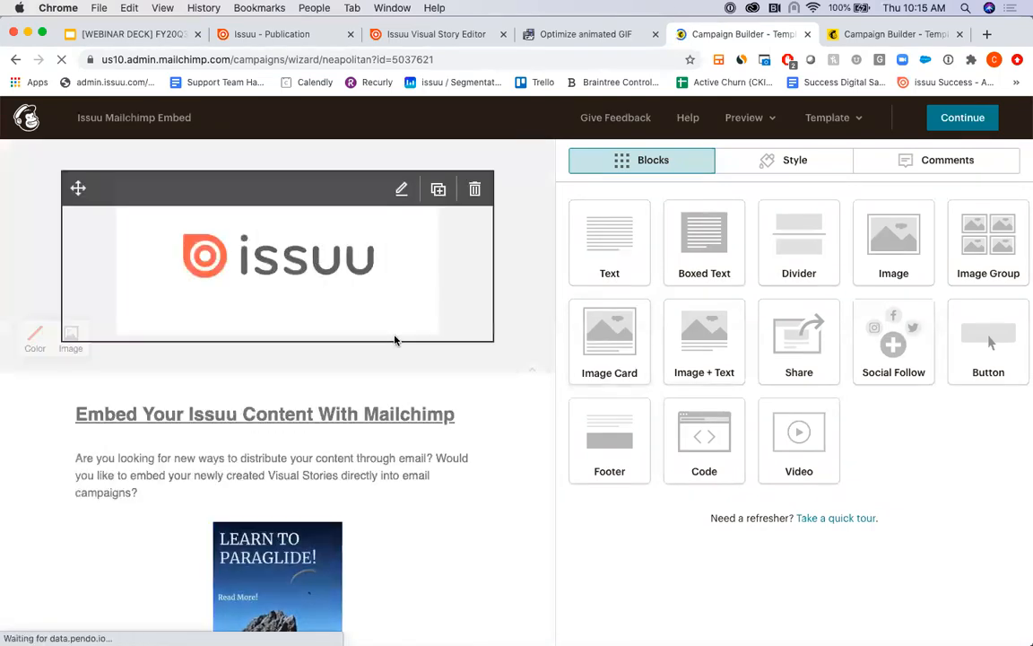
- Delete the image block holding the paragliding story GIF from the email and confirm the deletion
scroll(394, 339, "down", 5)
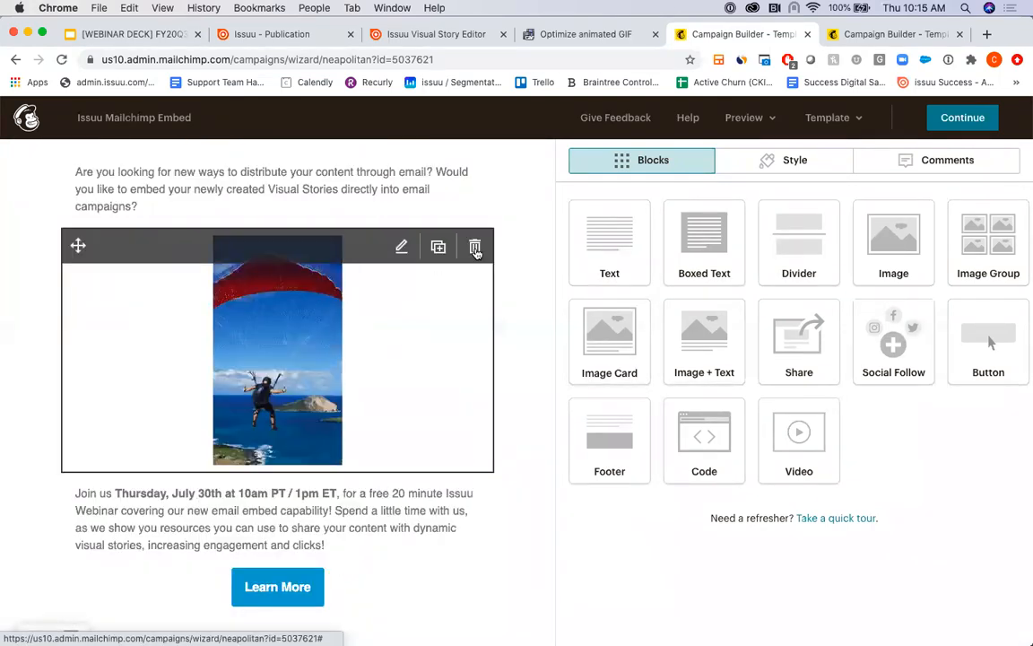
left_click(475, 246)
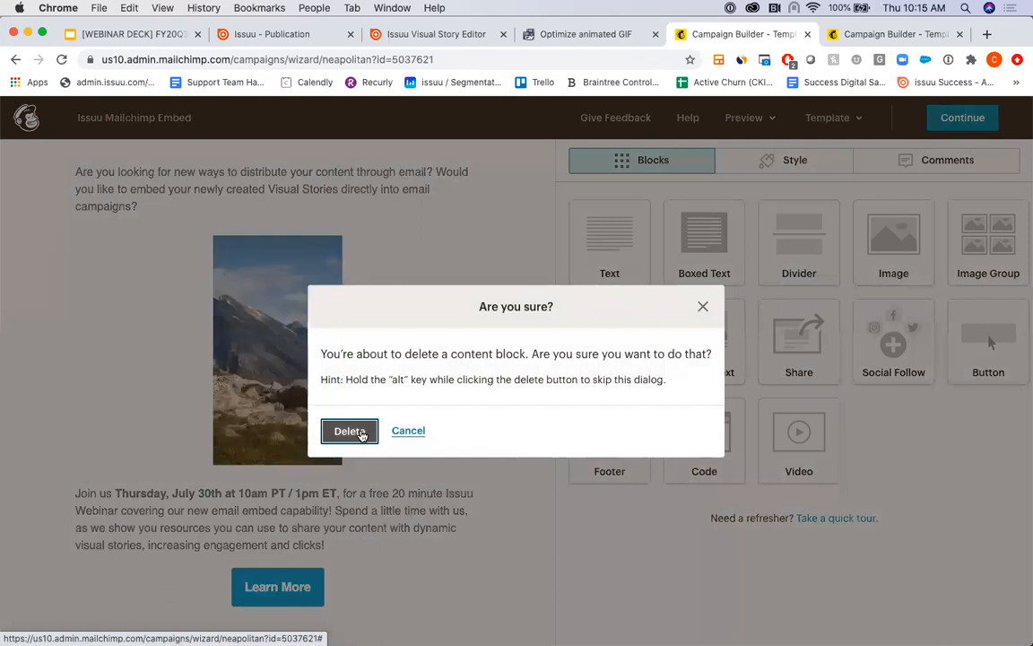
left_click(349, 431)
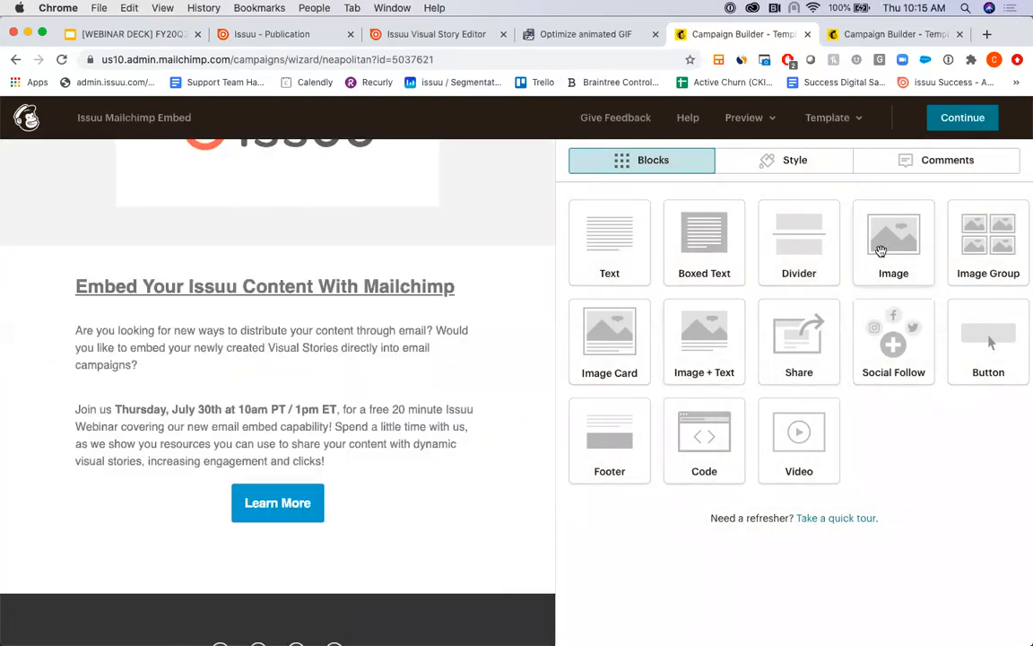
- Add an image block between the two text paragraphs and insert the publication GIF spreads.gif from My Files into it
left_click_drag(881, 251, 258, 378)
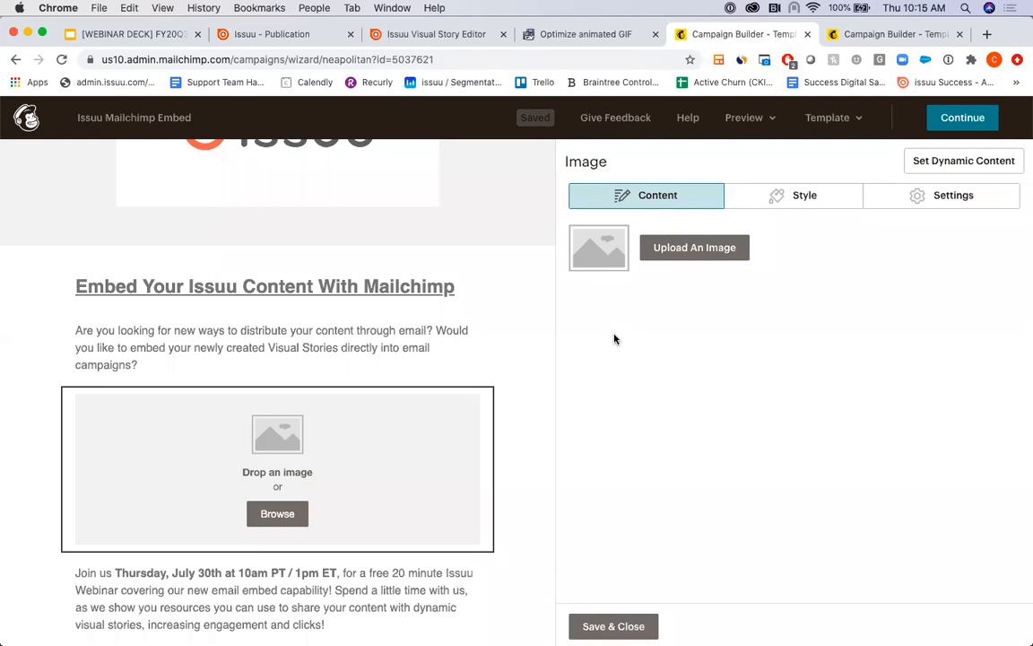
left_click(669, 248)
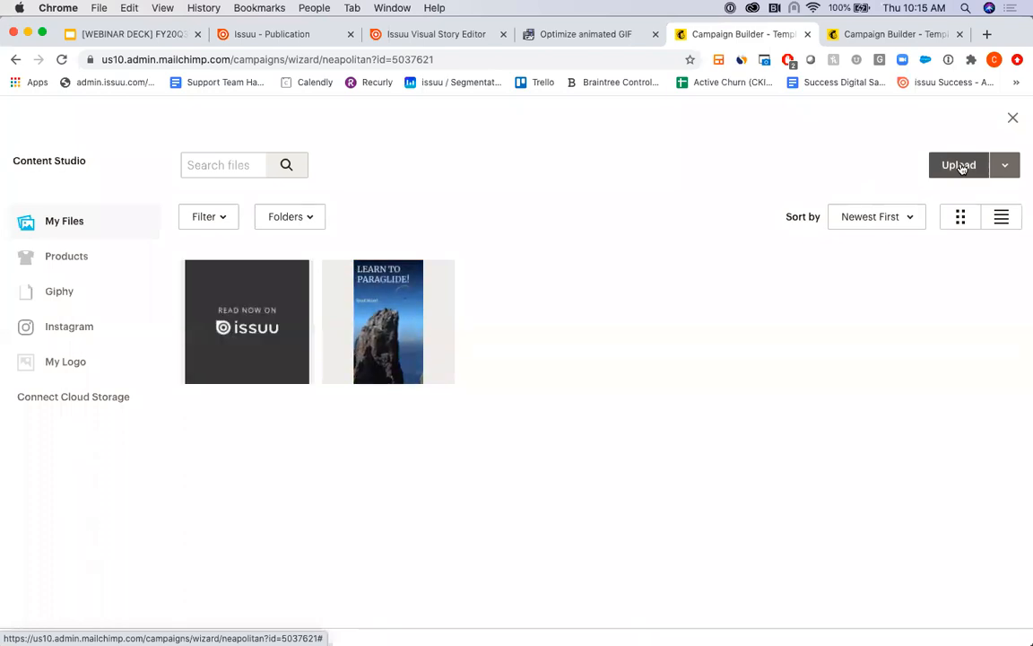
left_click(267, 343)
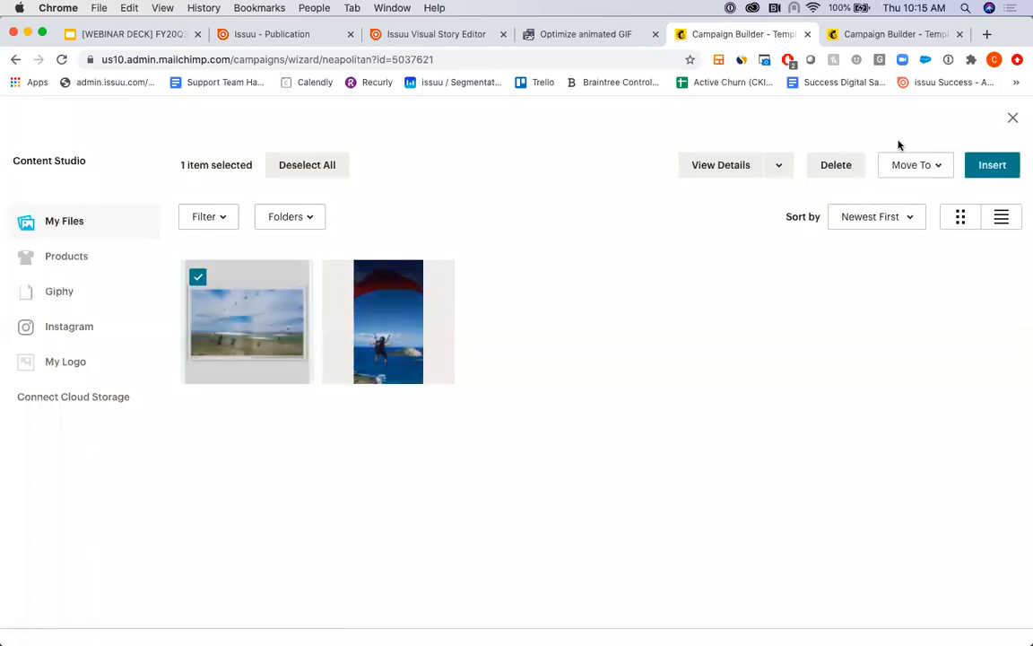
left_click(992, 166)
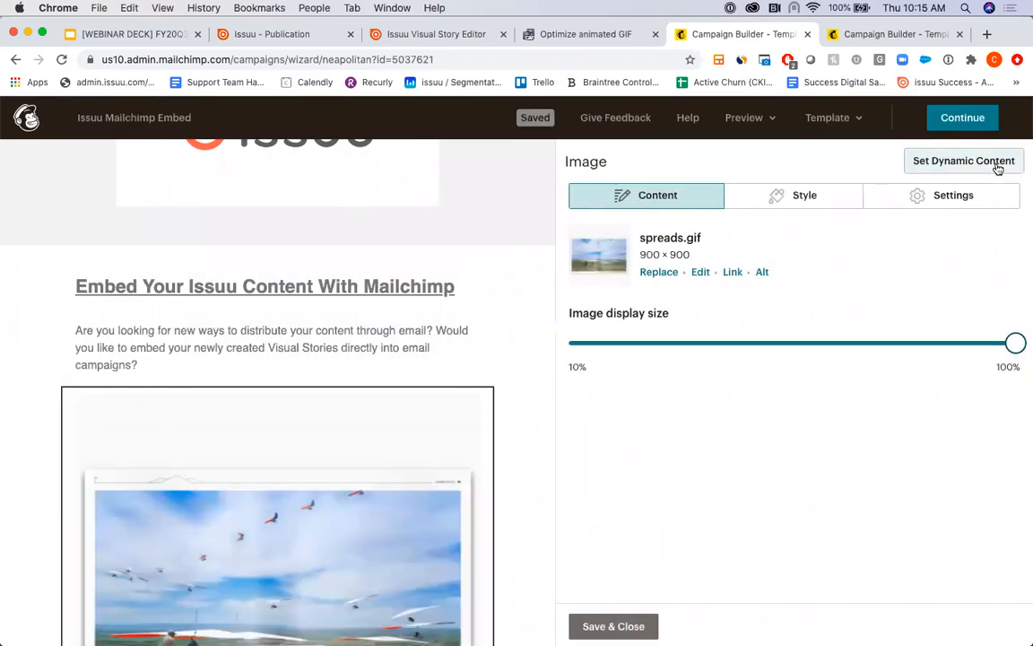
scroll(457, 337, "down", 3)
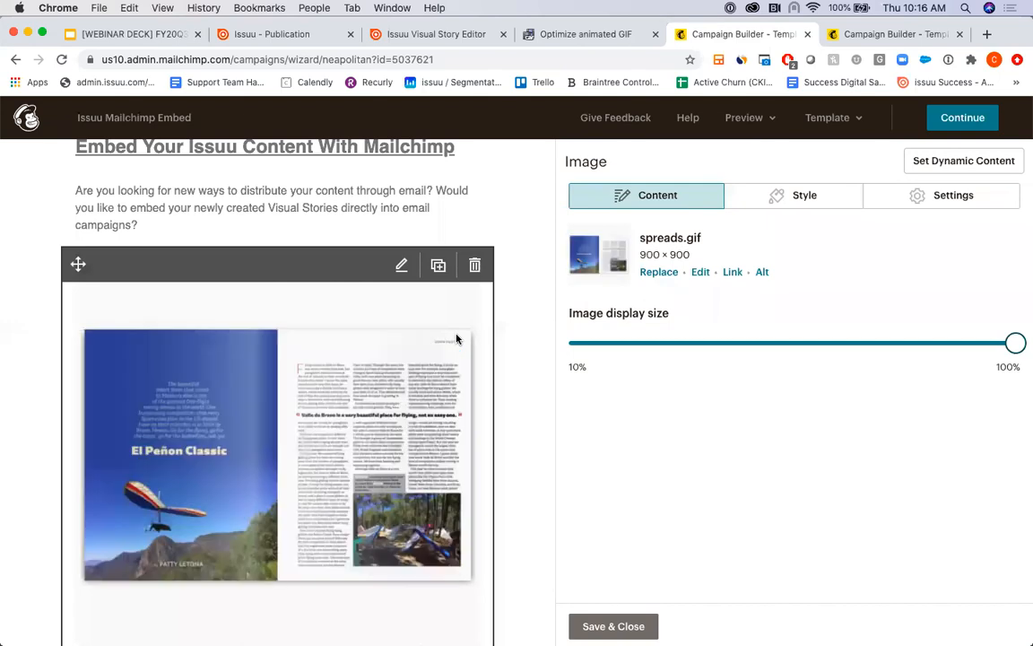
- Examine the Finding San Francisco GIF and text layout in the Embed With Mailchimp Template campaign, and switch to the Google Slides webinar deck
left_click(868, 35)
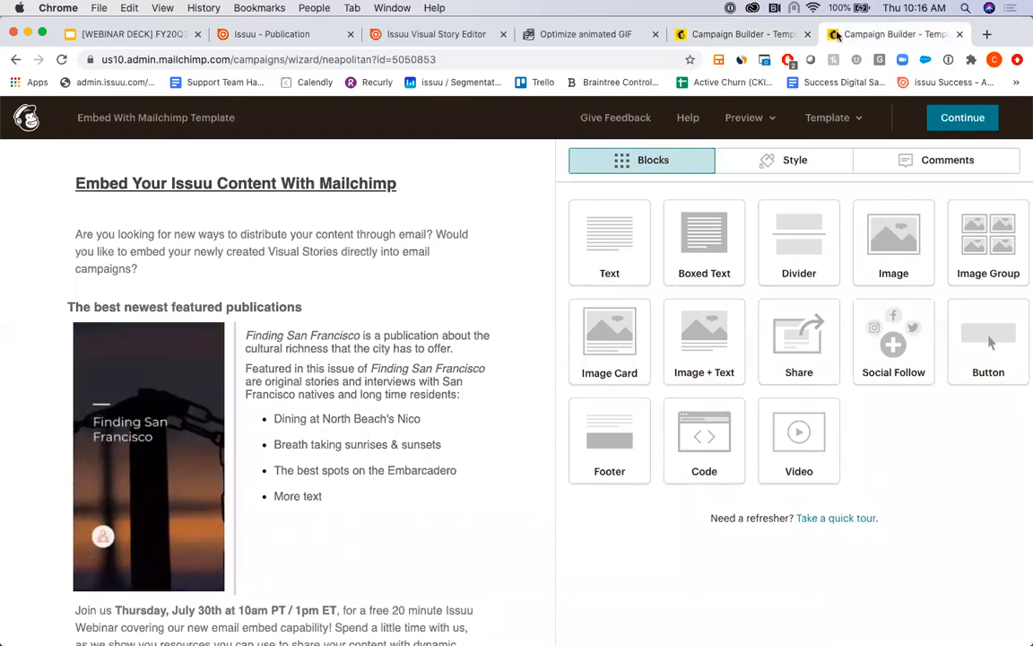
mouse_move(240, 471)
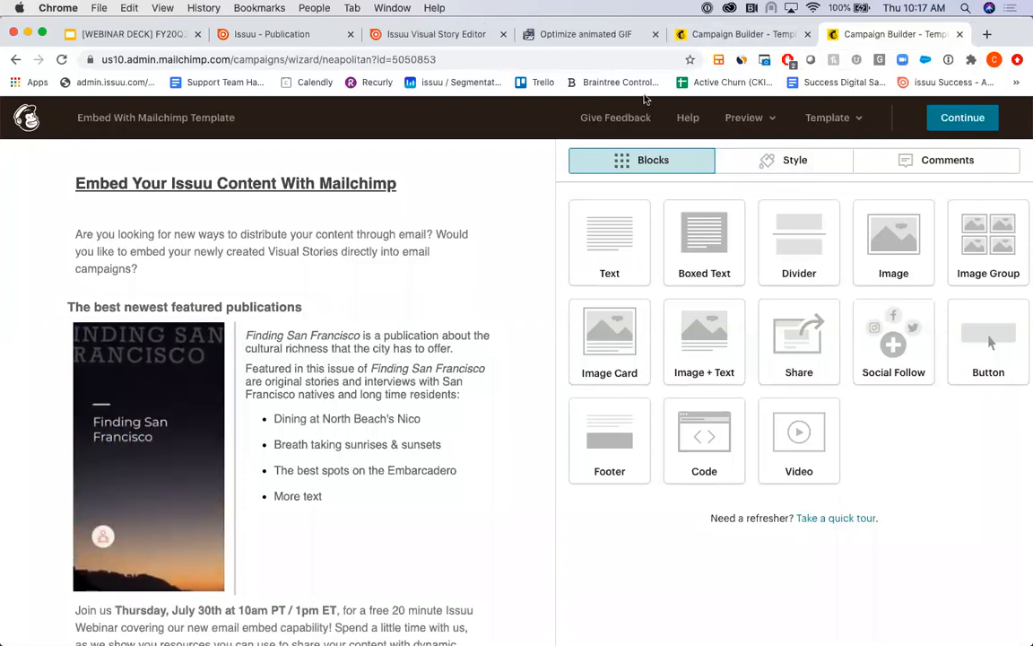
left_click(399, 35)
left_click(130, 35)
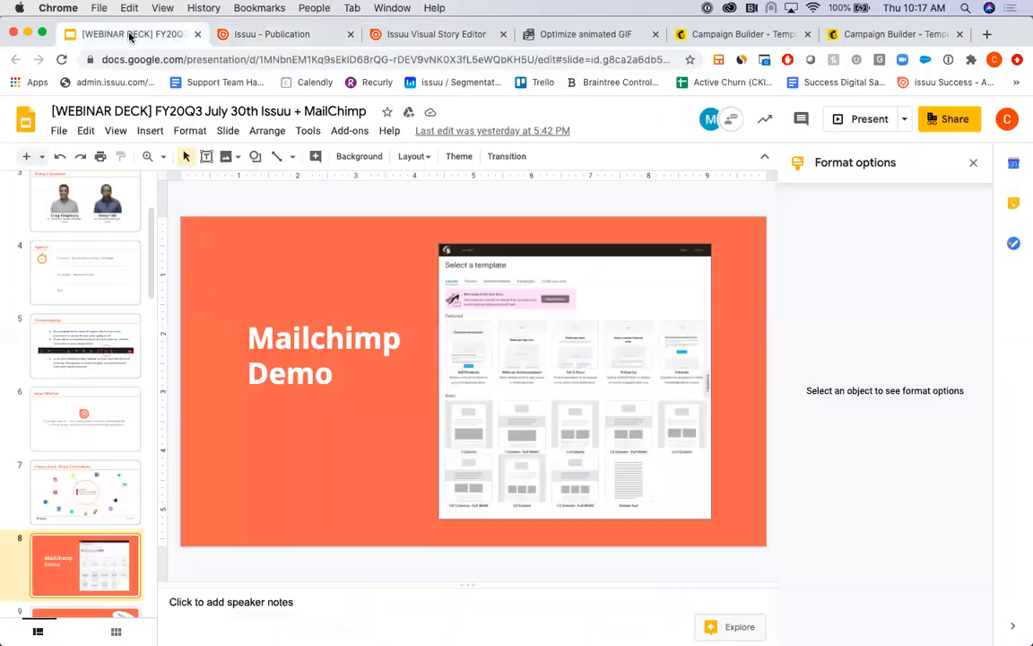